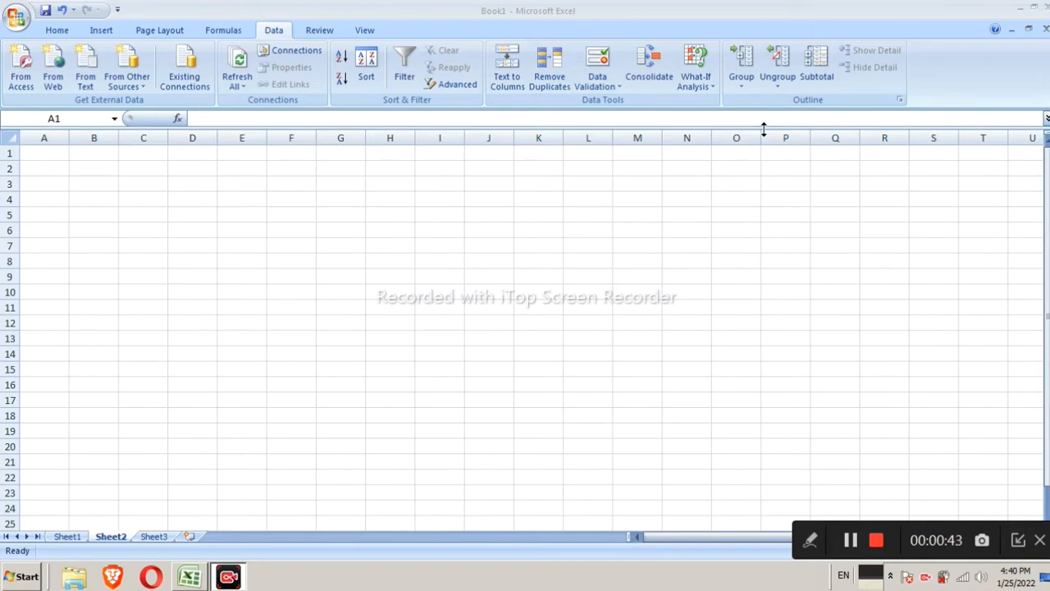
Enter the header id in A1 and the ids 101 and 999 in the two cells below it
{"action": "left_click", "coordinate": [45, 155]}
{"action": "type", "text": "di"}
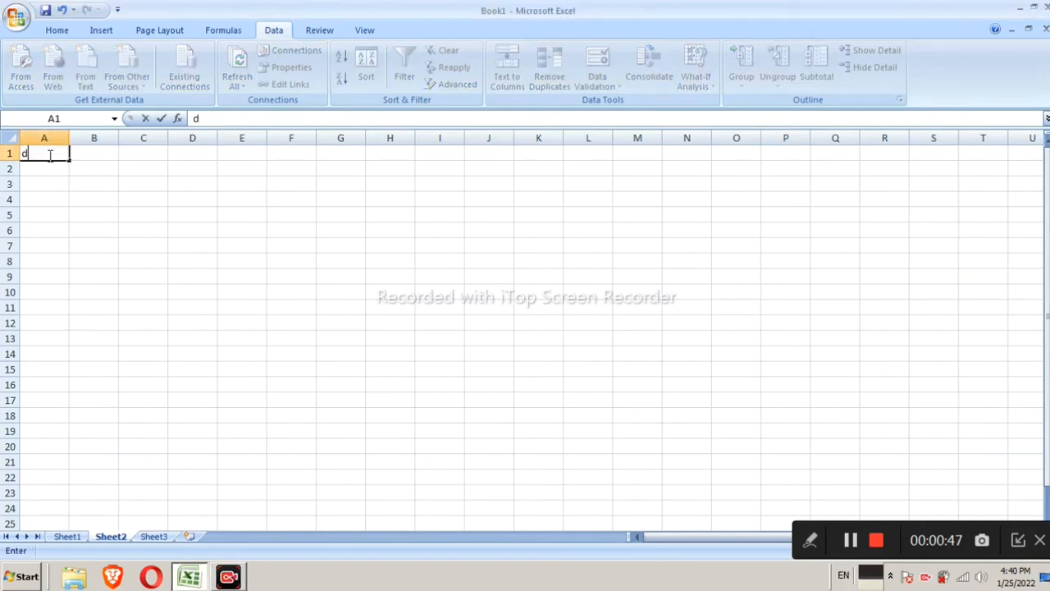
{"action": "key", "text": "BackSpace"}
{"action": "key", "text": "BackSpace"}
{"action": "type", "text": "id"}
{"action": "key", "text": "Return"}
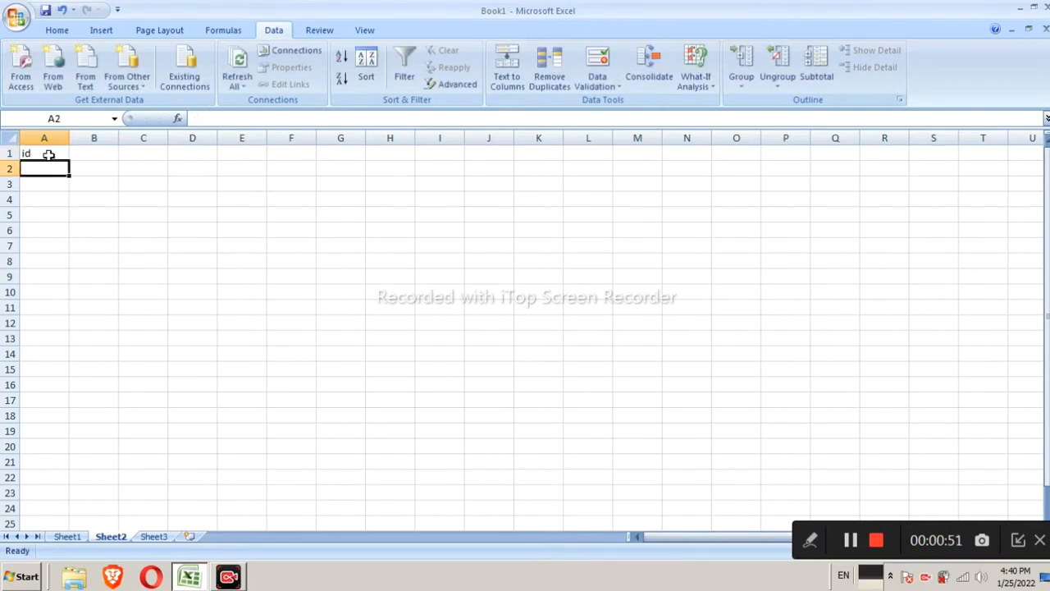
{"action": "type", "text": "101"}
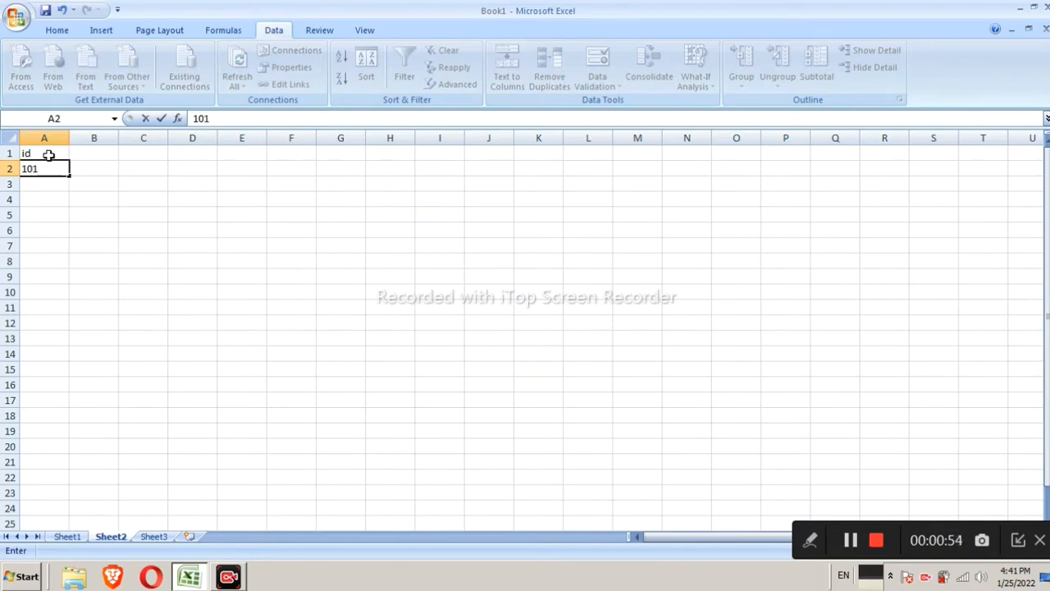
{"action": "key", "text": "Return"}
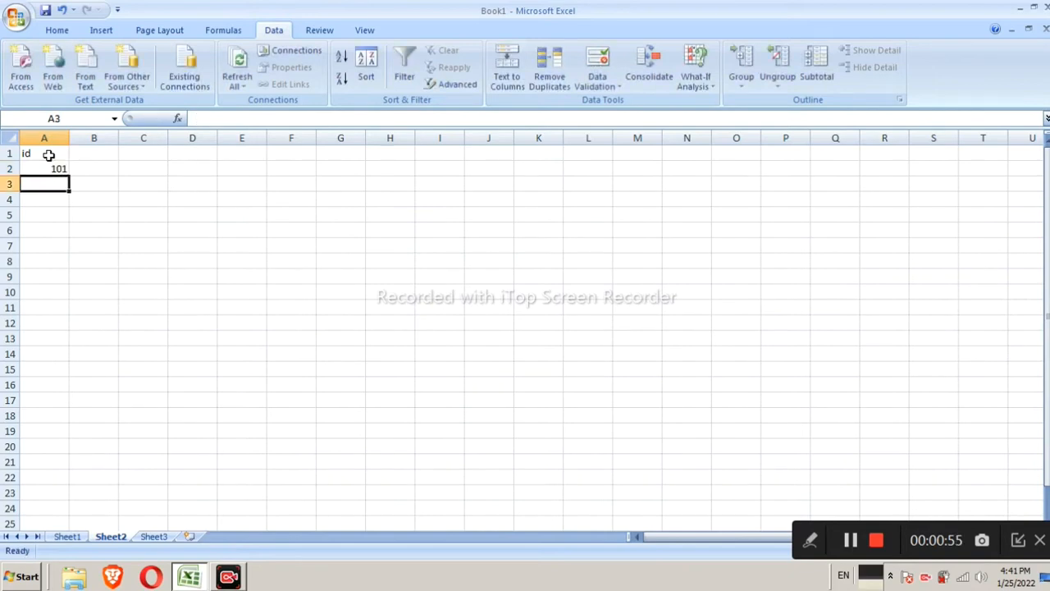
{"action": "type", "text": "999"}
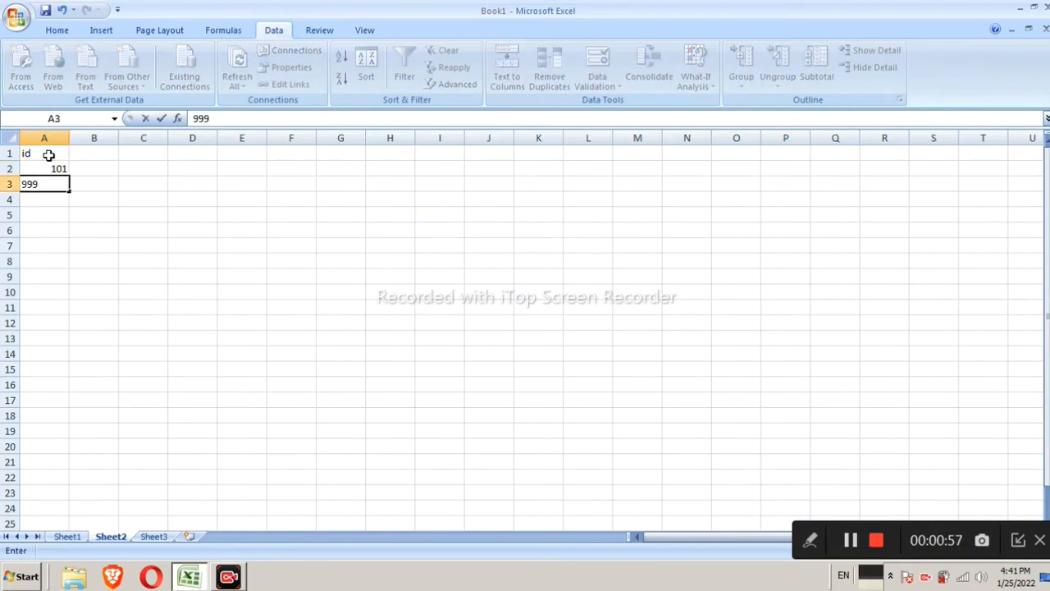
{"action": "key", "text": "Return"}
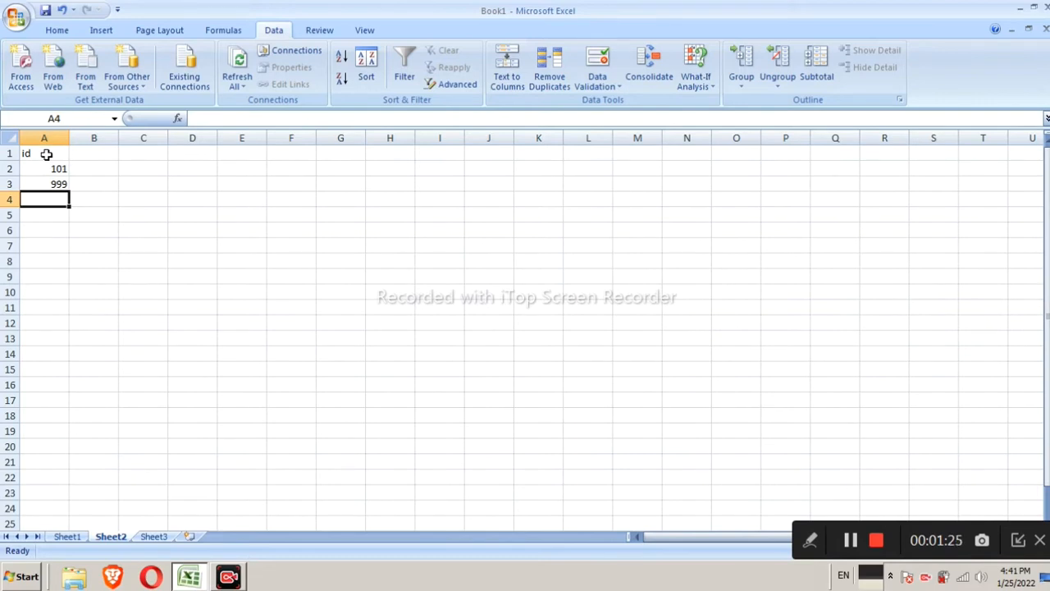
Restrict column A from A1 to A161 to whole numbers between 101 and 999 with data validation
{"action": "left_click_drag", "start_coordinate": [47, 154], "coordinate": [62, 562]}
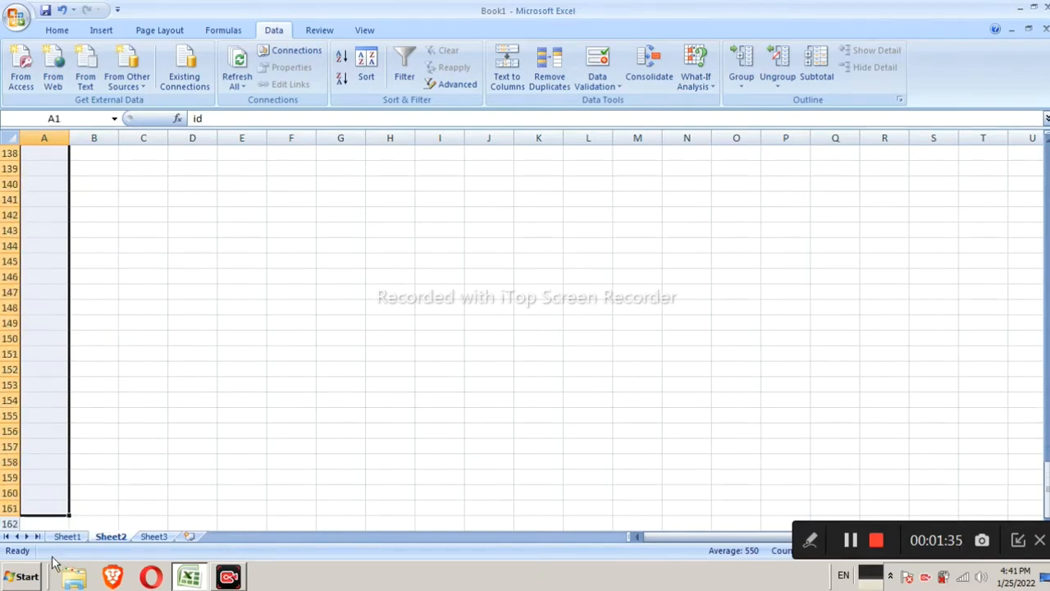
{"action": "scroll", "coordinate": [21, 502], "scroll_direction": "up", "scroll_amount": 2}
{"action": "scroll", "coordinate": [21, 502], "scroll_direction": "up", "scroll_amount": 20}
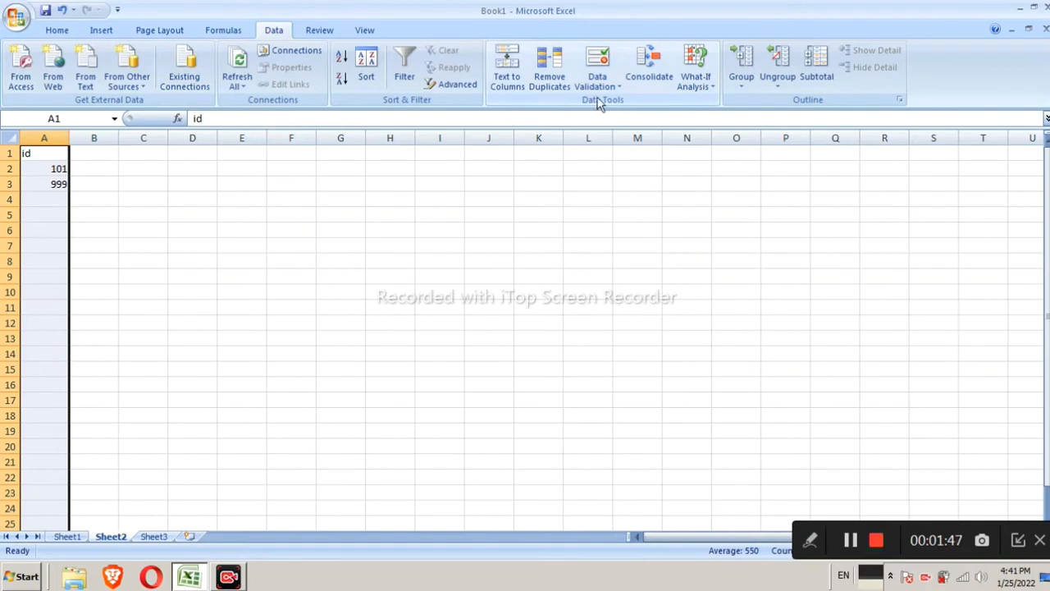
{"action": "left_click", "coordinate": [598, 76]}
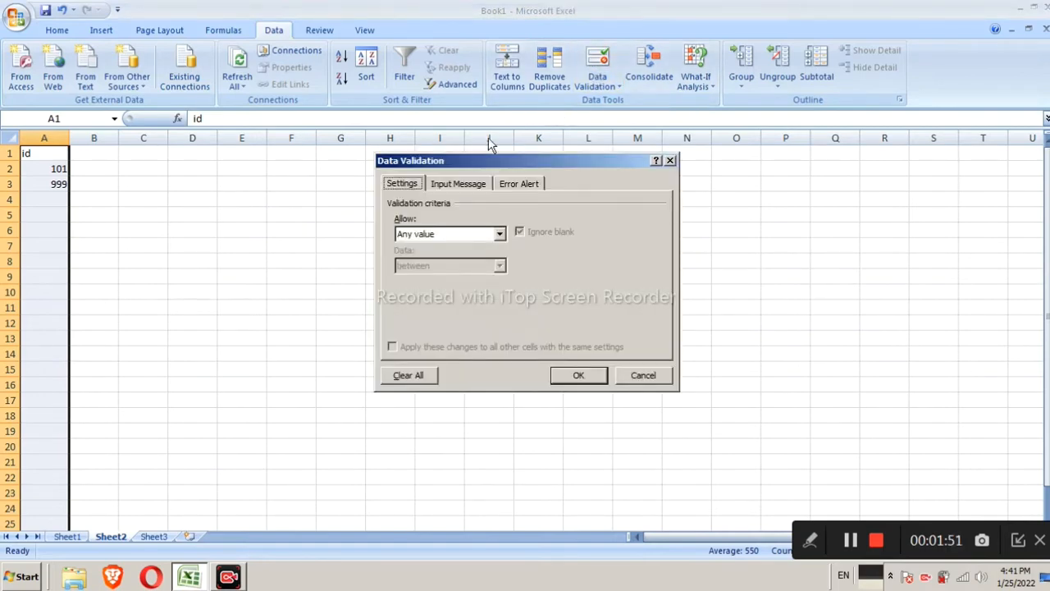
{"action": "left_click", "coordinate": [440, 234]}
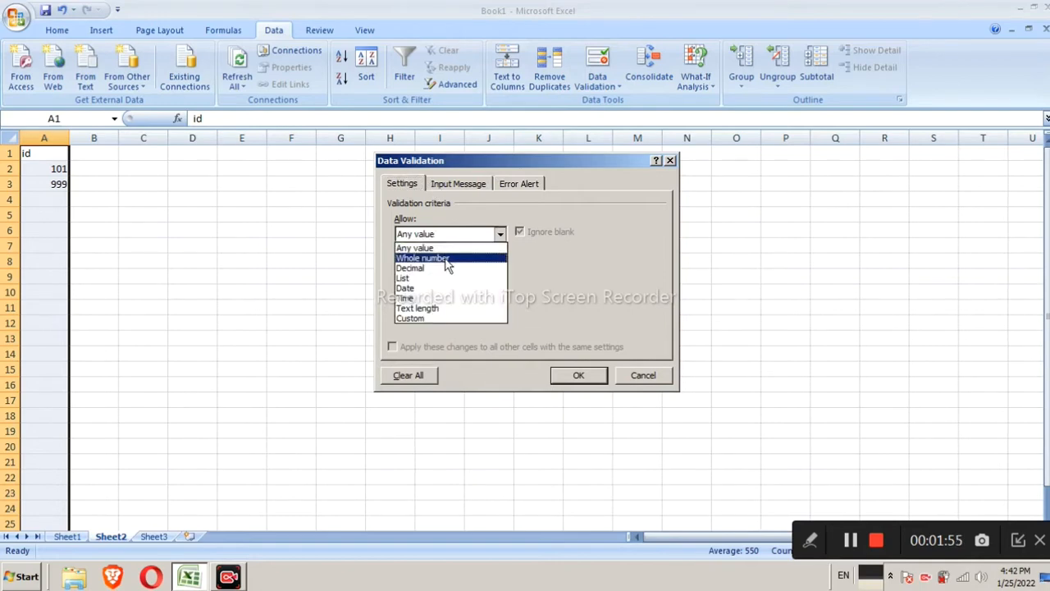
{"action": "left_click", "coordinate": [447, 261]}
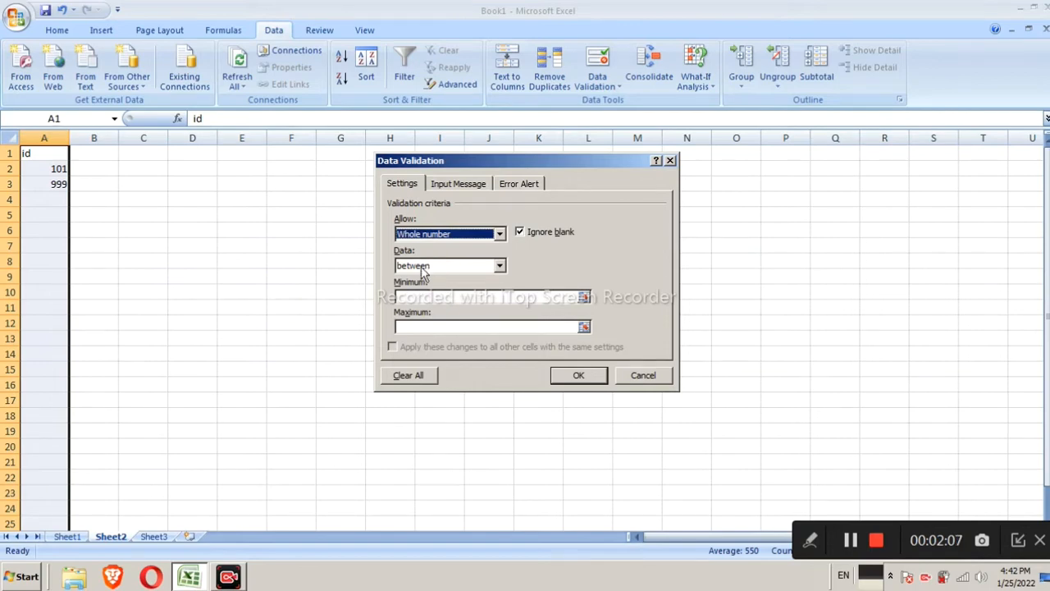
{"action": "left_click", "coordinate": [437, 297]}
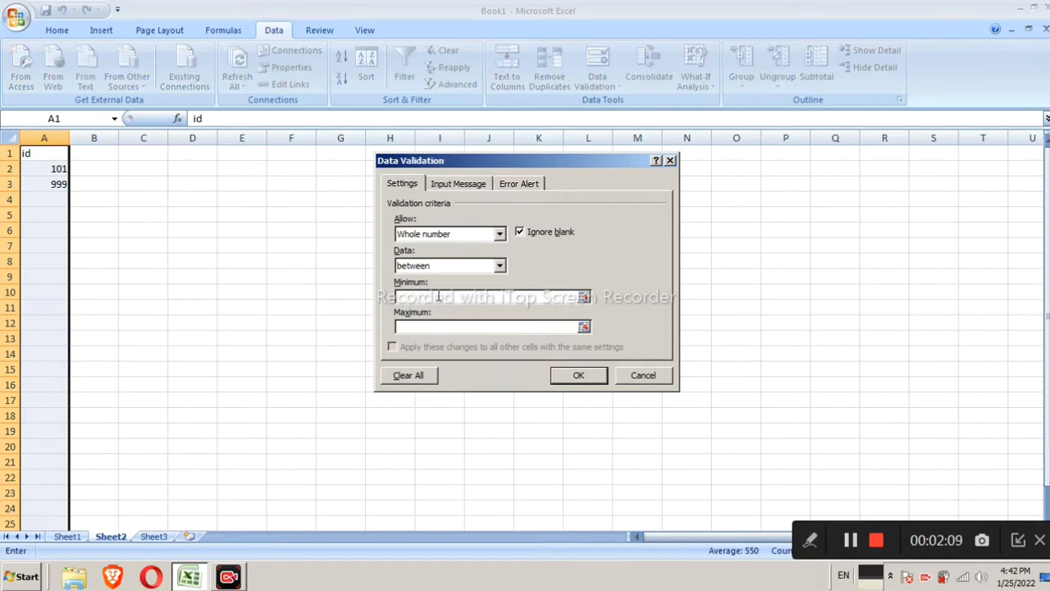
{"action": "type", "text": "101"}
{"action": "type", "text": "999"}
{"action": "left_click", "coordinate": [566, 379]}
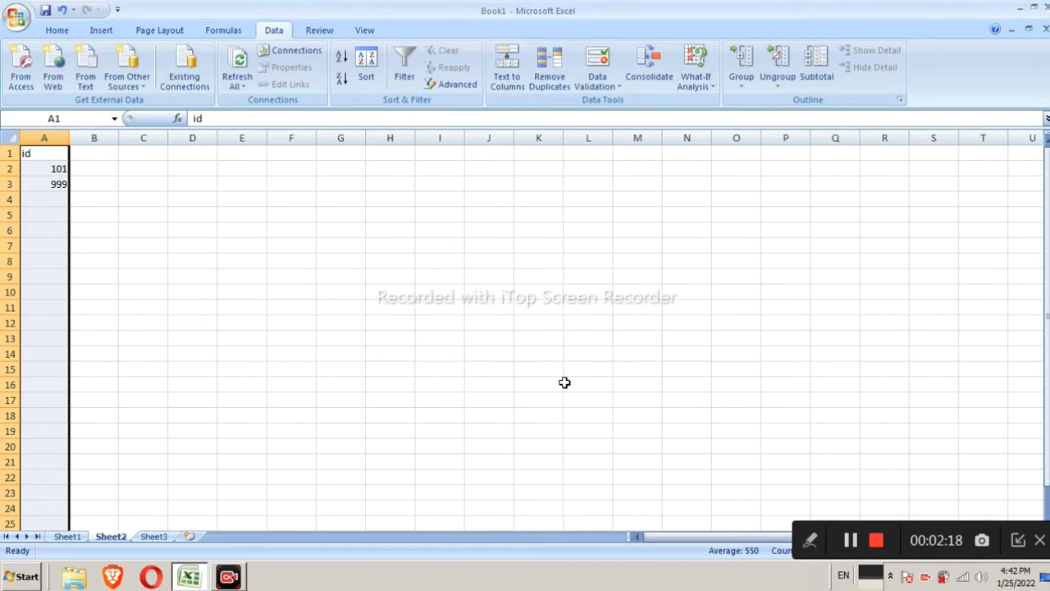
Test the validation by entering 6 in A4, dismiss the rejection, and enter 222 there instead
{"action": "left_click", "coordinate": [207, 324]}
{"action": "left_click", "coordinate": [35, 199]}
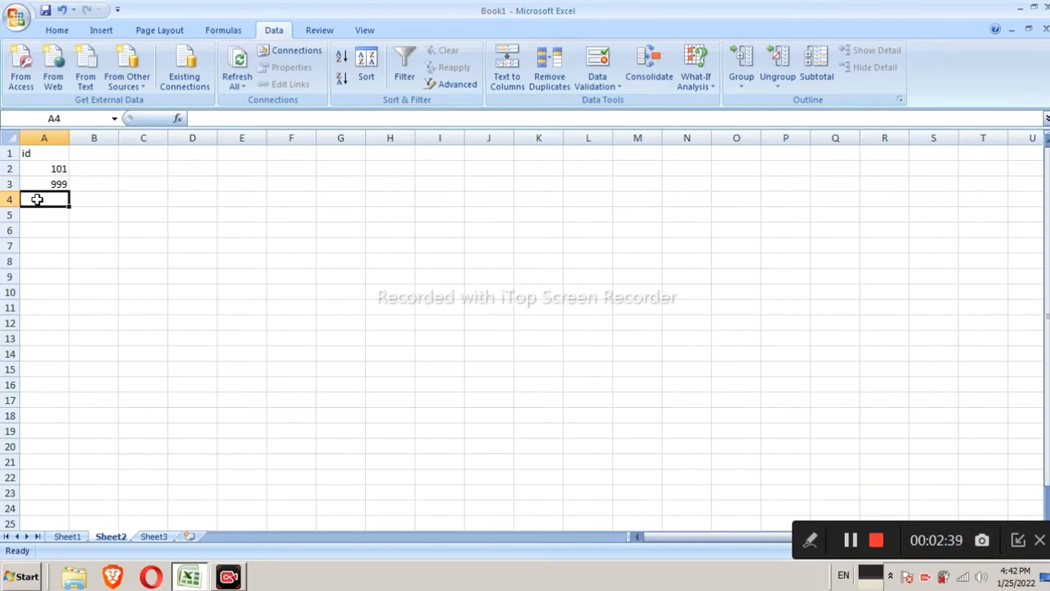
{"action": "type", "text": "6"}
{"action": "key", "text": "Return"}
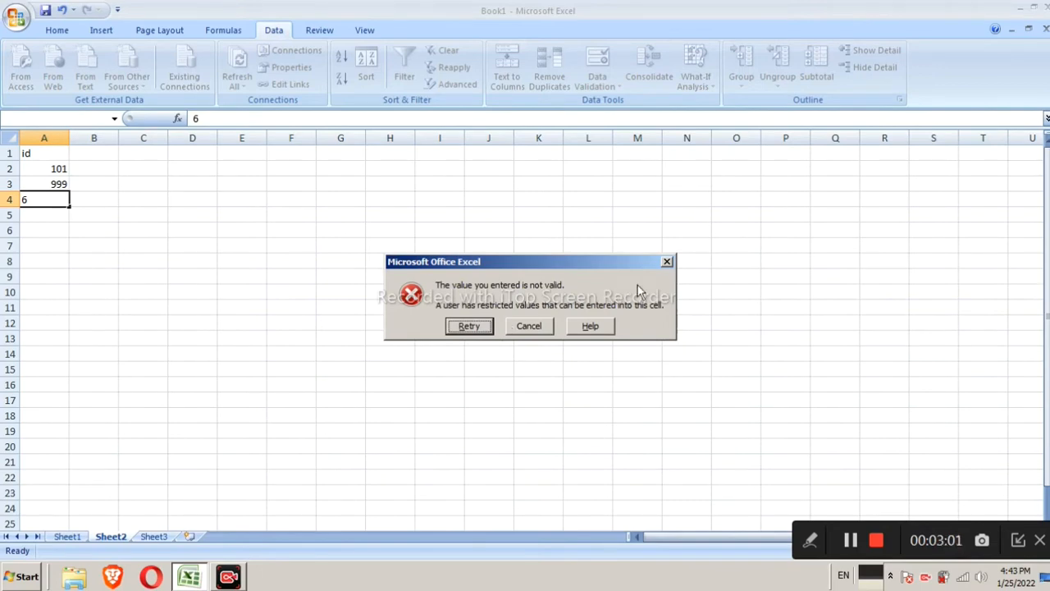
{"action": "left_click", "coordinate": [667, 262]}
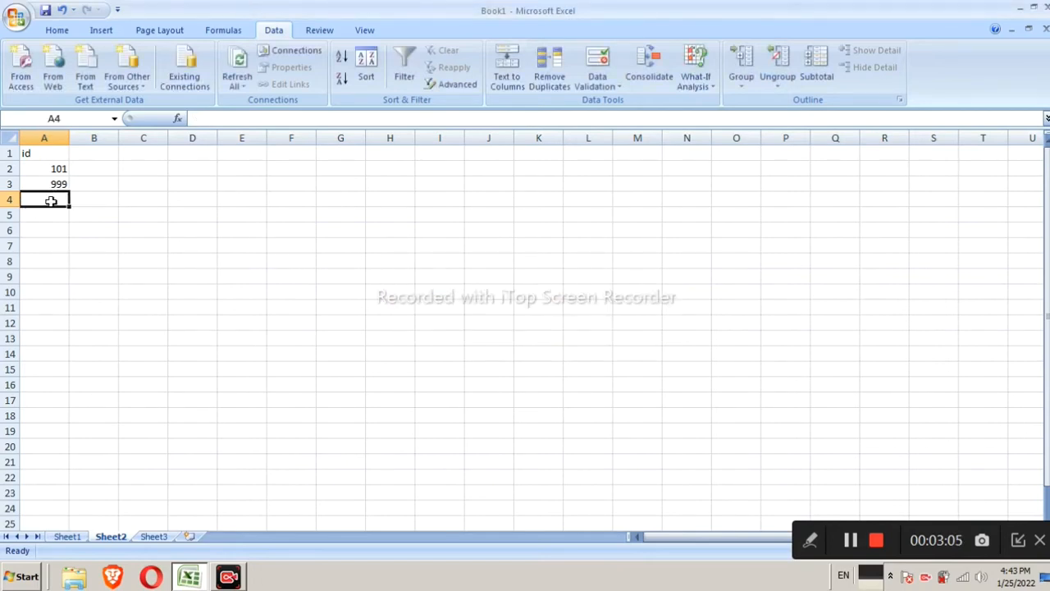
{"action": "type", "text": "222"}
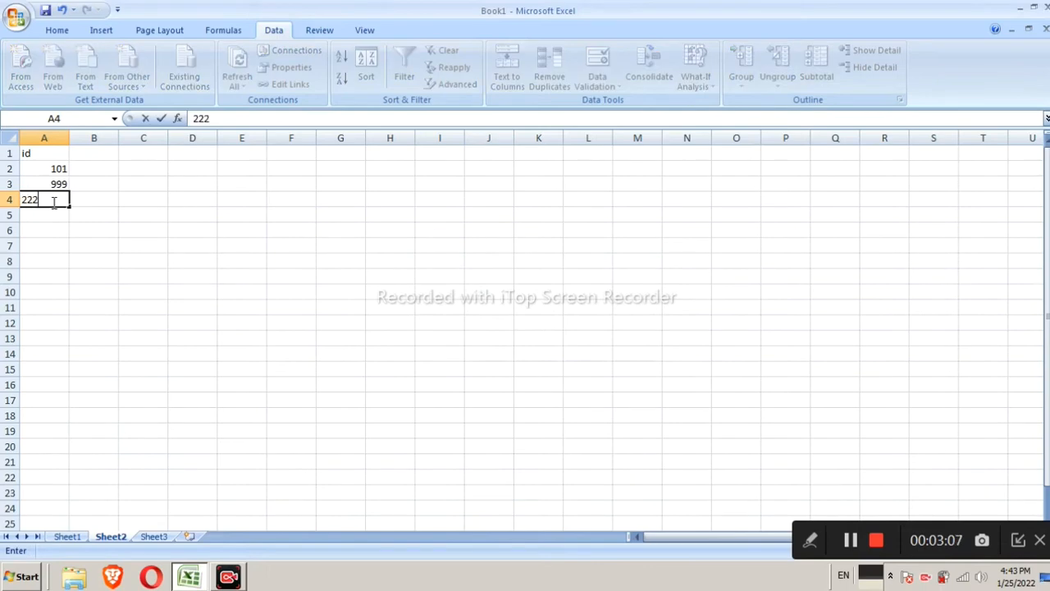
{"action": "key", "text": "Return"}
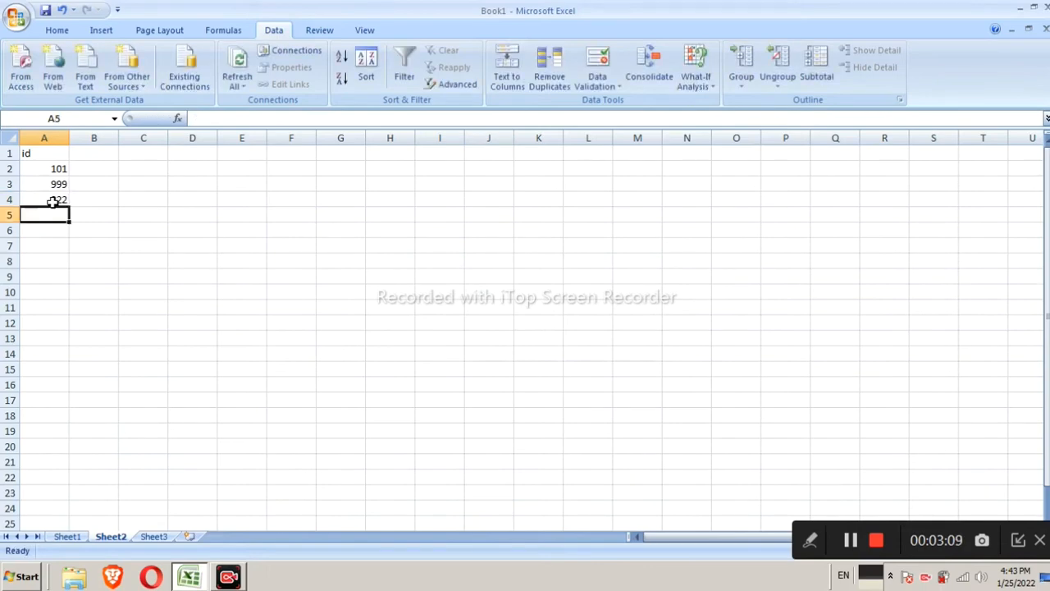
Try entering 1000 and then 100 in A5, cancelling each rejected entry
{"action": "type", "text": "1000"}
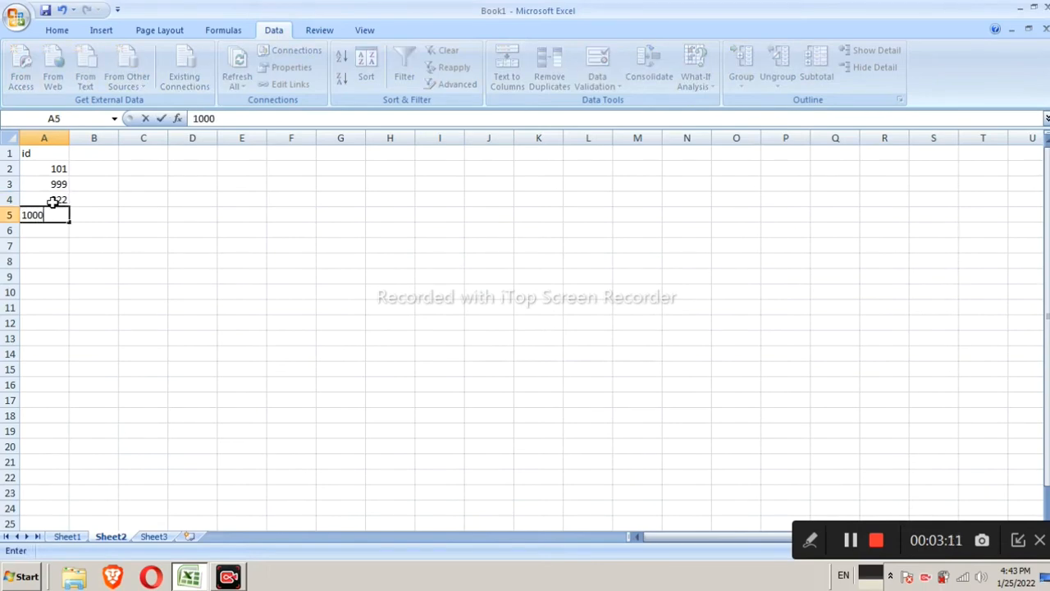
{"action": "key", "text": "Return"}
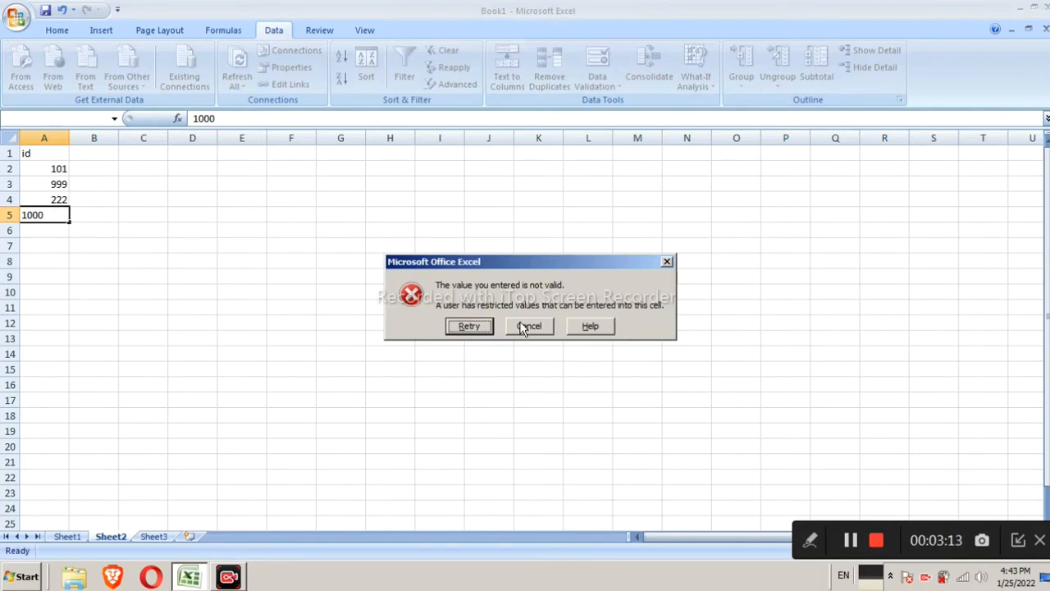
{"action": "left_click", "coordinate": [540, 330]}
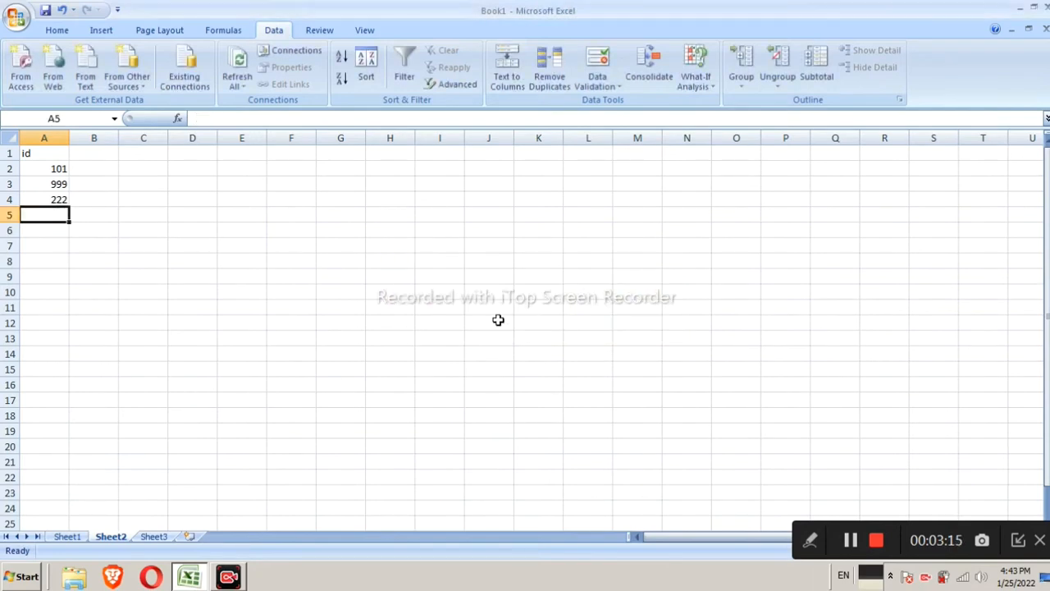
{"action": "type", "text": "1"}
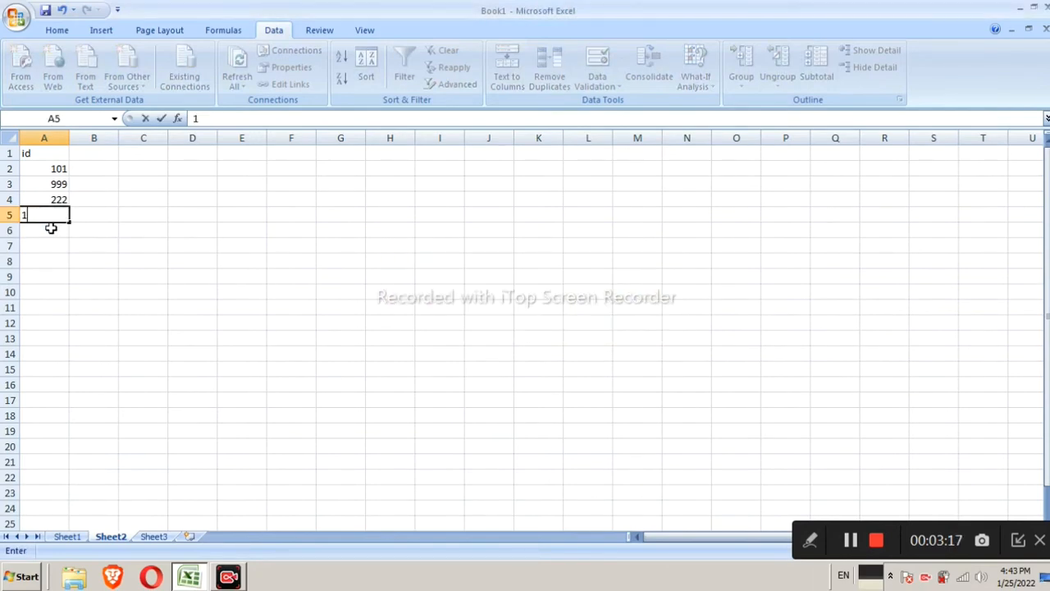
{"action": "type", "text": "00"}
{"action": "key", "text": "Return"}
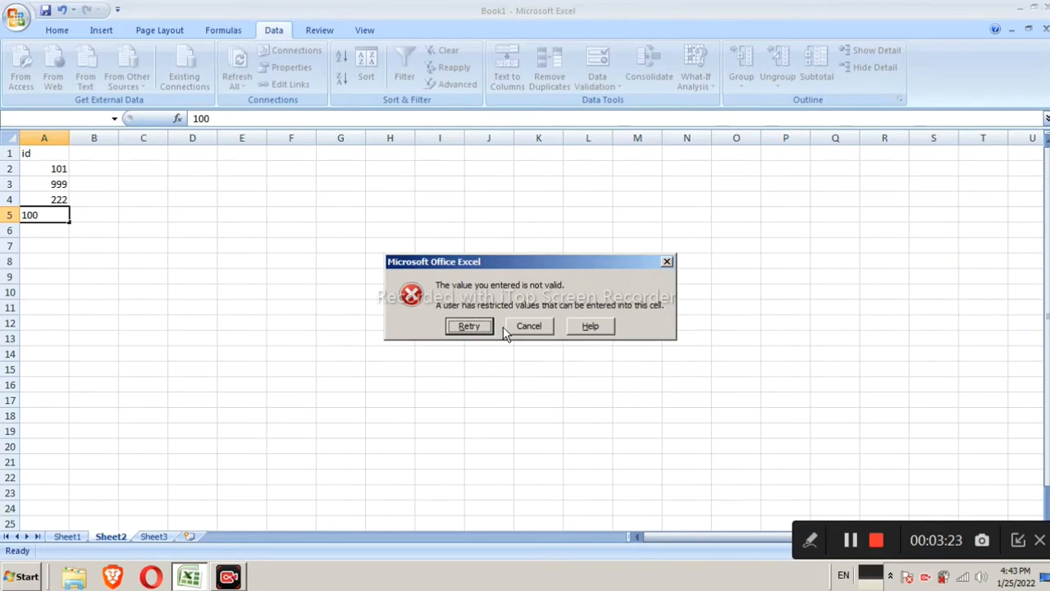
{"action": "left_click", "coordinate": [536, 324]}
{"action": "left_click", "coordinate": [49, 164]}
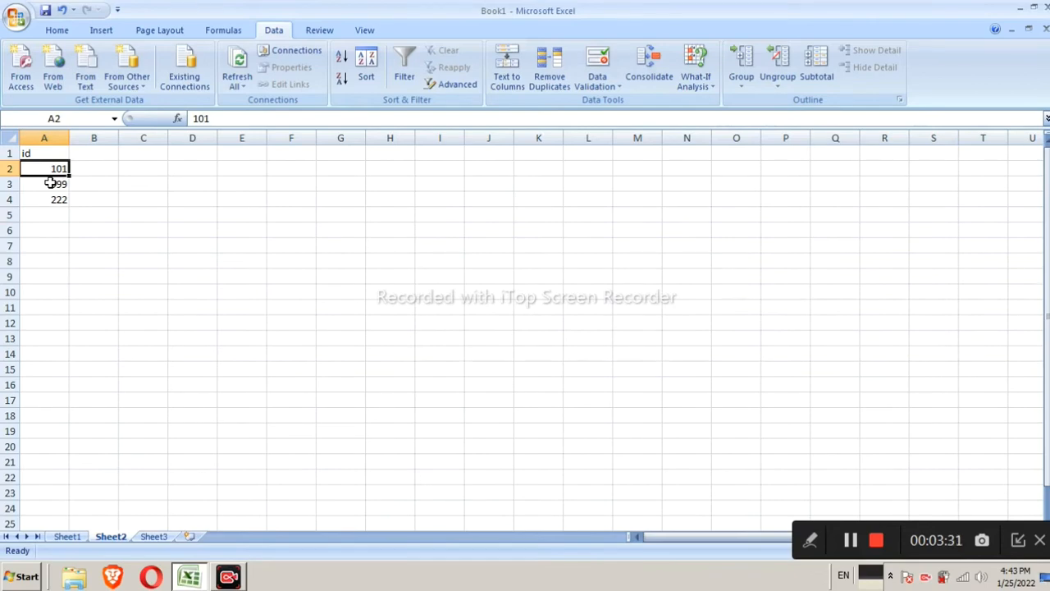
Enter the header country in B1
{"action": "left_click", "coordinate": [99, 153]}
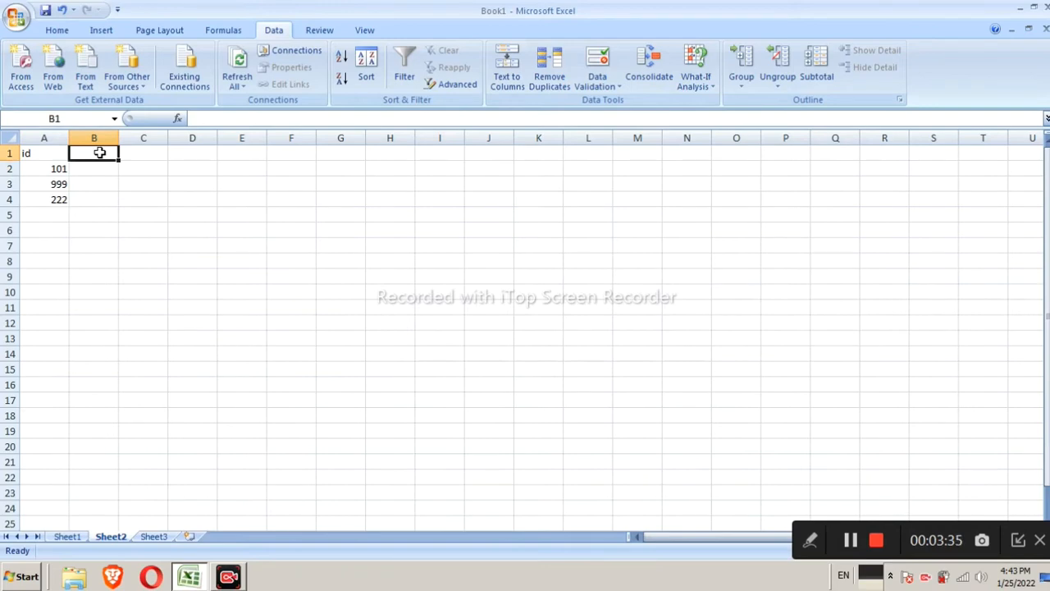
{"action": "type", "text": "country"}
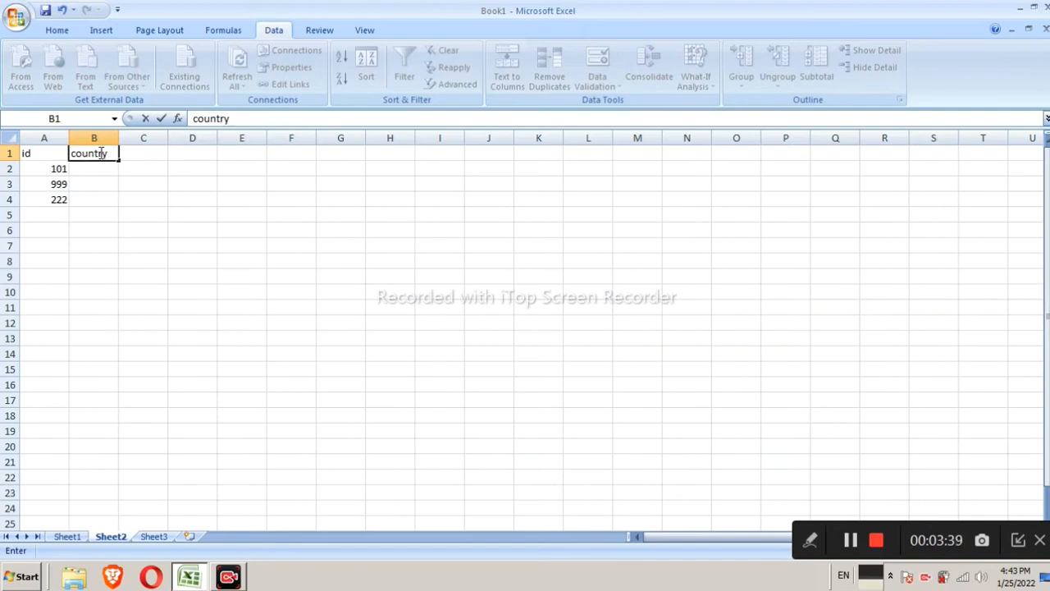
{"action": "left_click", "coordinate": [103, 168]}
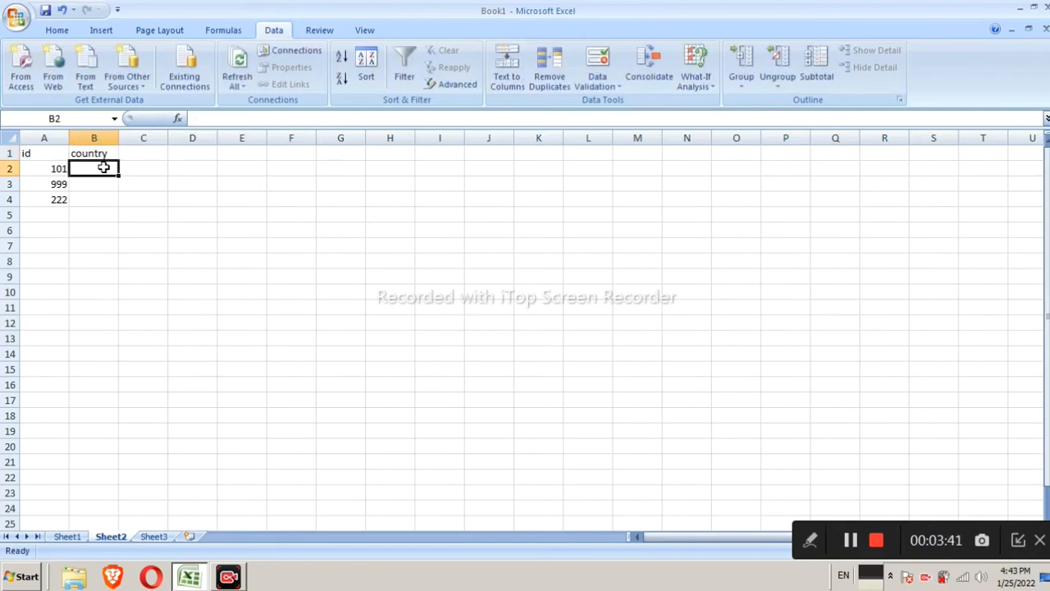
Apply list validation to B2 through B25 with the source =INDIA, NEPAL, BANGLADESH to create an in-cell dropdown
{"action": "left_click_drag", "start_coordinate": [114, 167], "coordinate": [91, 522]}
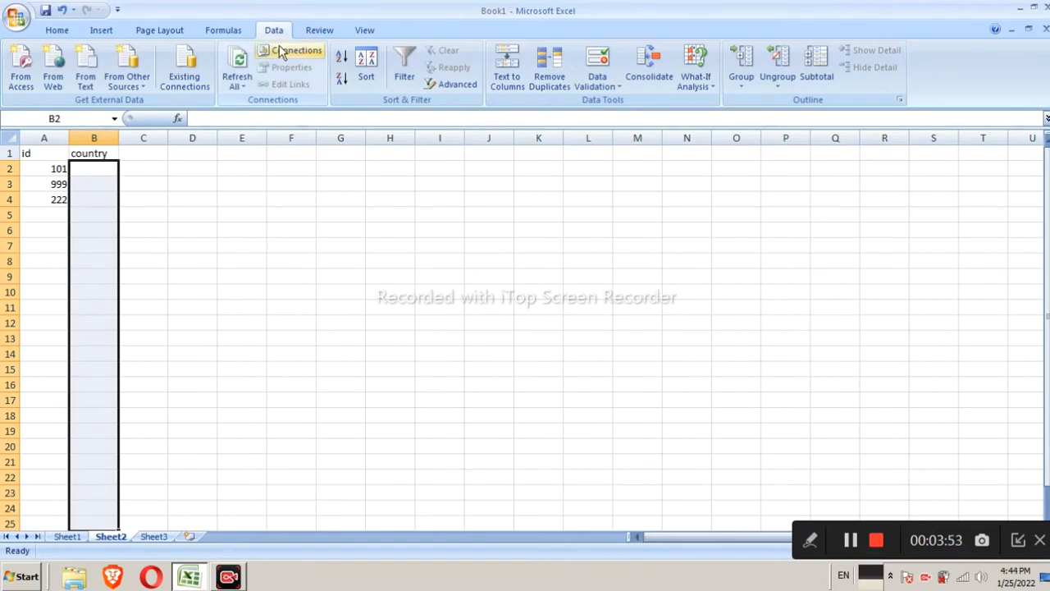
{"action": "left_click", "coordinate": [603, 92]}
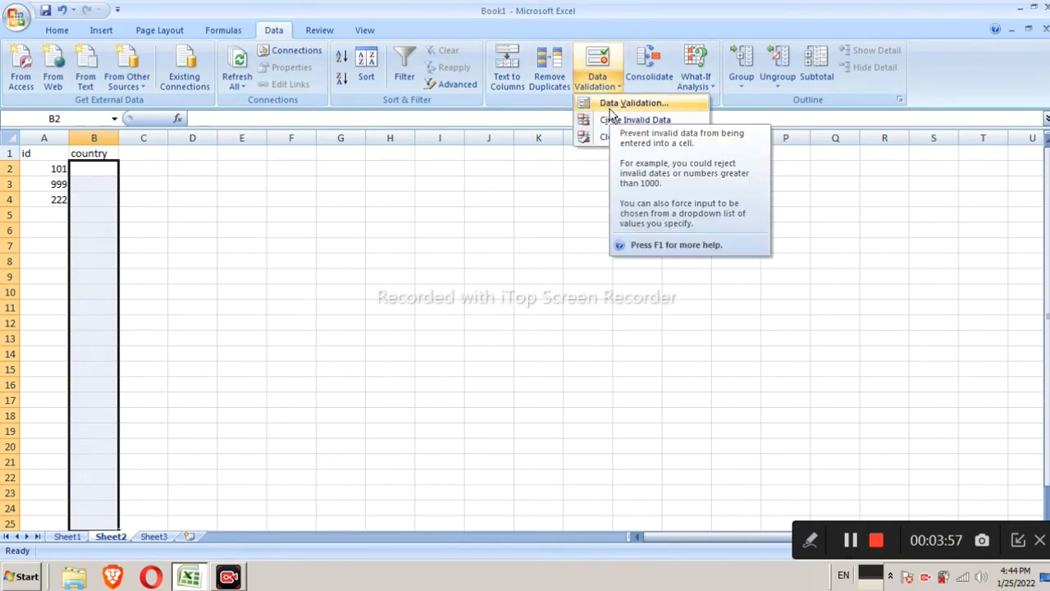
{"action": "left_click", "coordinate": [614, 105]}
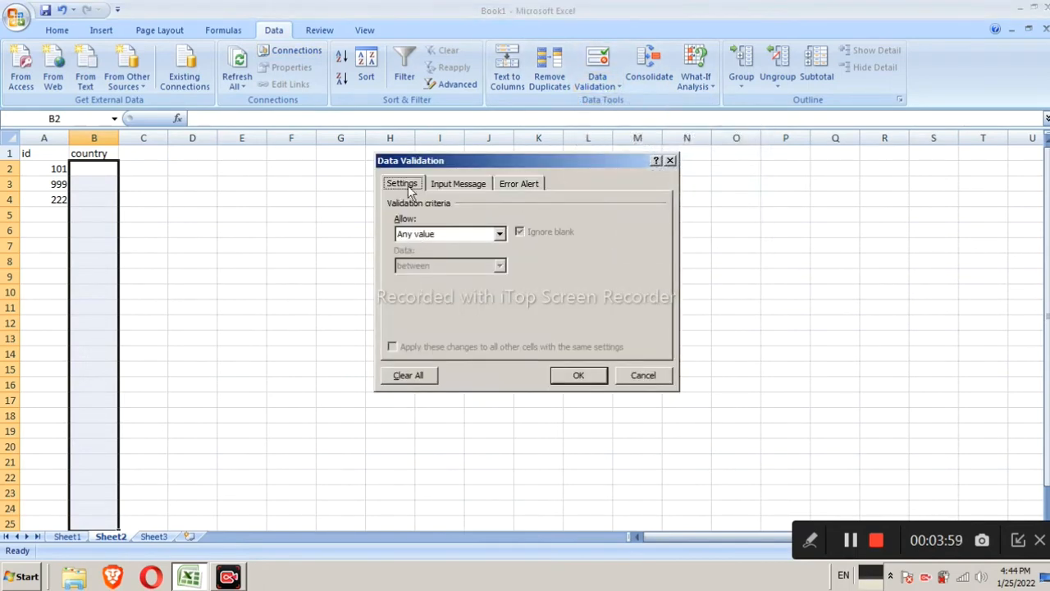
{"action": "left_click", "coordinate": [427, 235]}
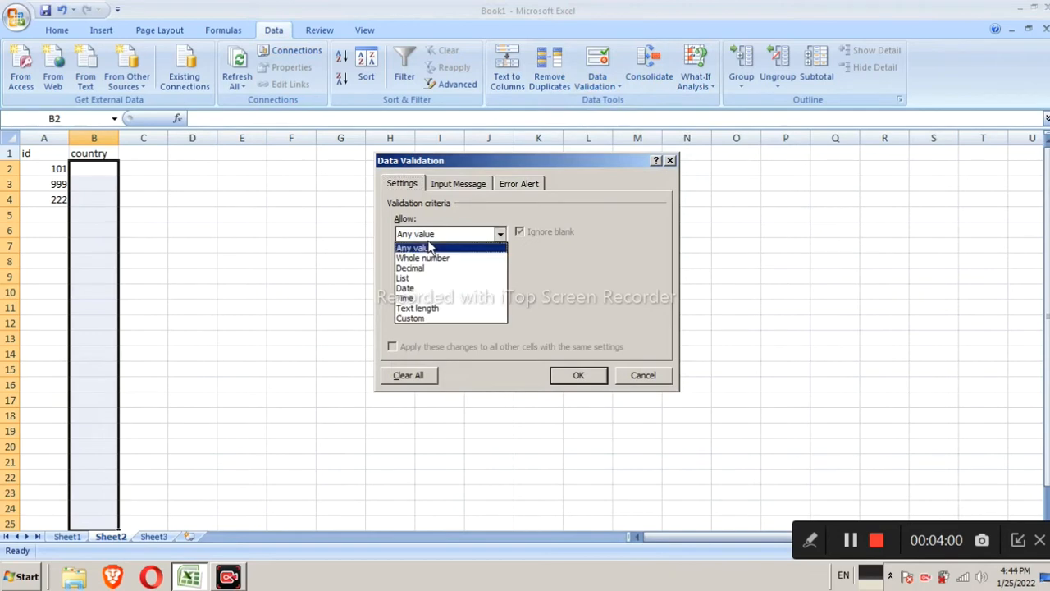
{"action": "left_click", "coordinate": [457, 279]}
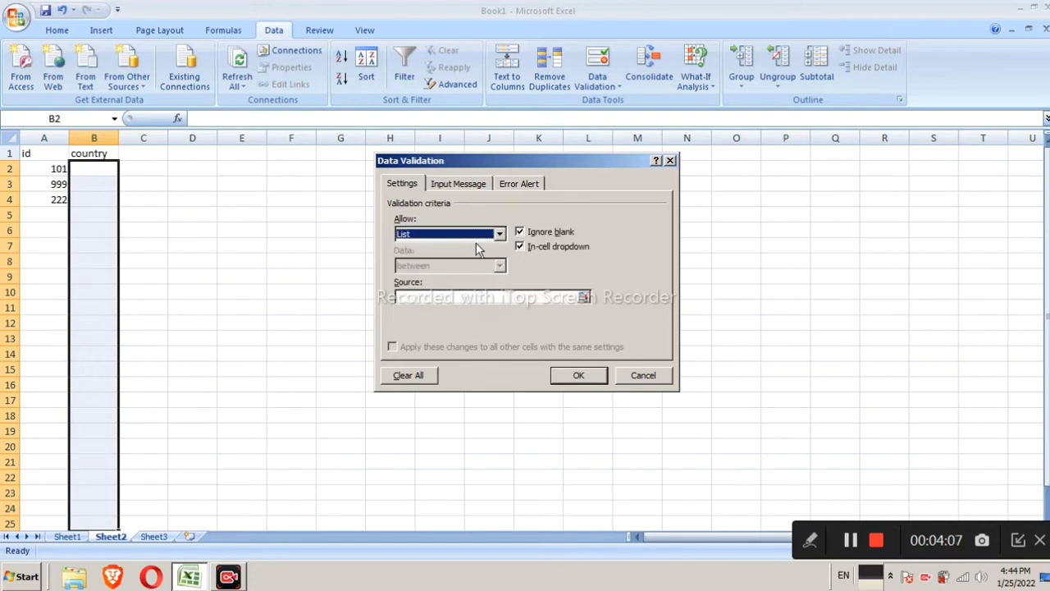
{"action": "left_click", "coordinate": [457, 298]}
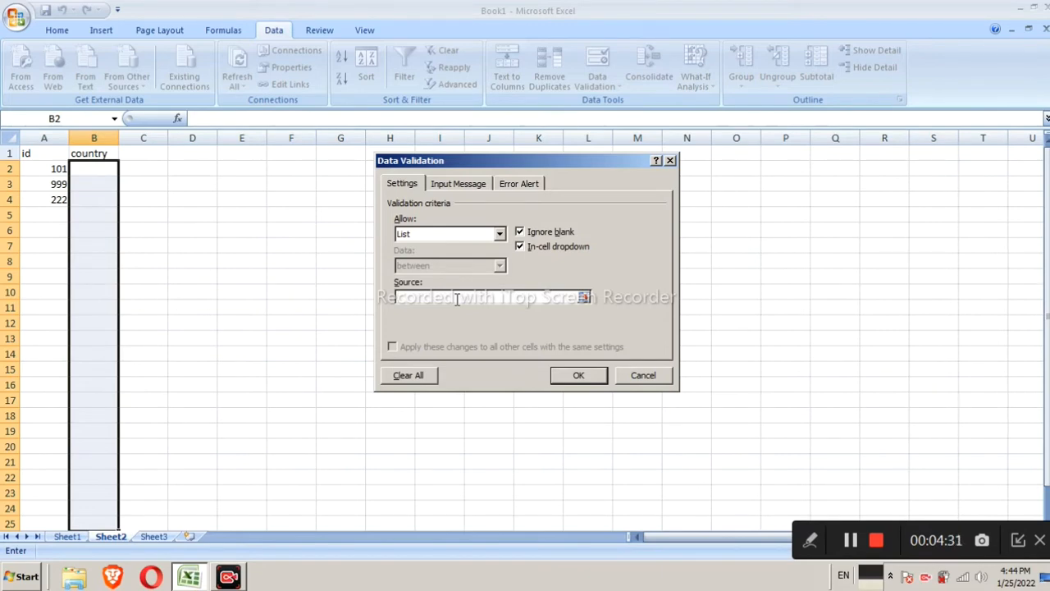
{"action": "type", "text": "=INDIA, NEPAL, BANGLA"}
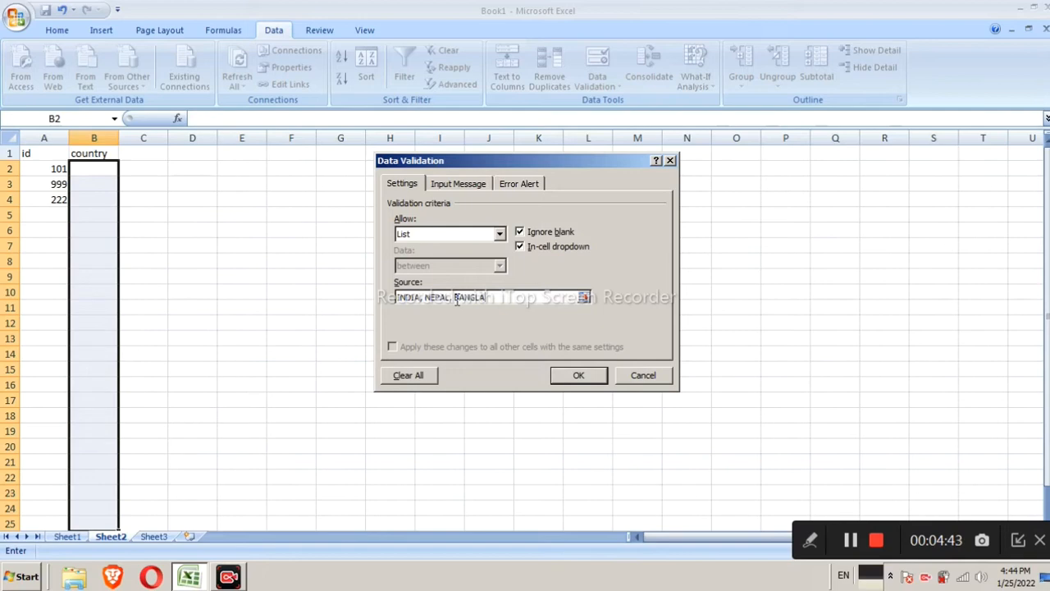
{"action": "type", "text": "DESH"}
{"action": "left_click", "coordinate": [578, 375]}
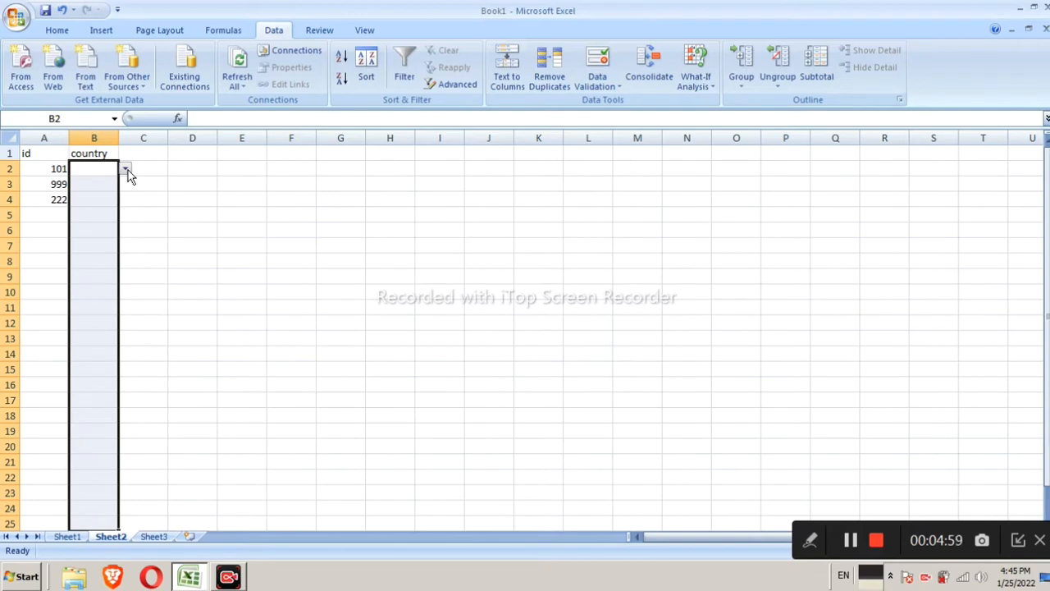
Fill B2, B3 and B4 with INDIA, NEPAL and BANGLADESH using the in-cell dropdown list
{"action": "left_click", "coordinate": [127, 170]}
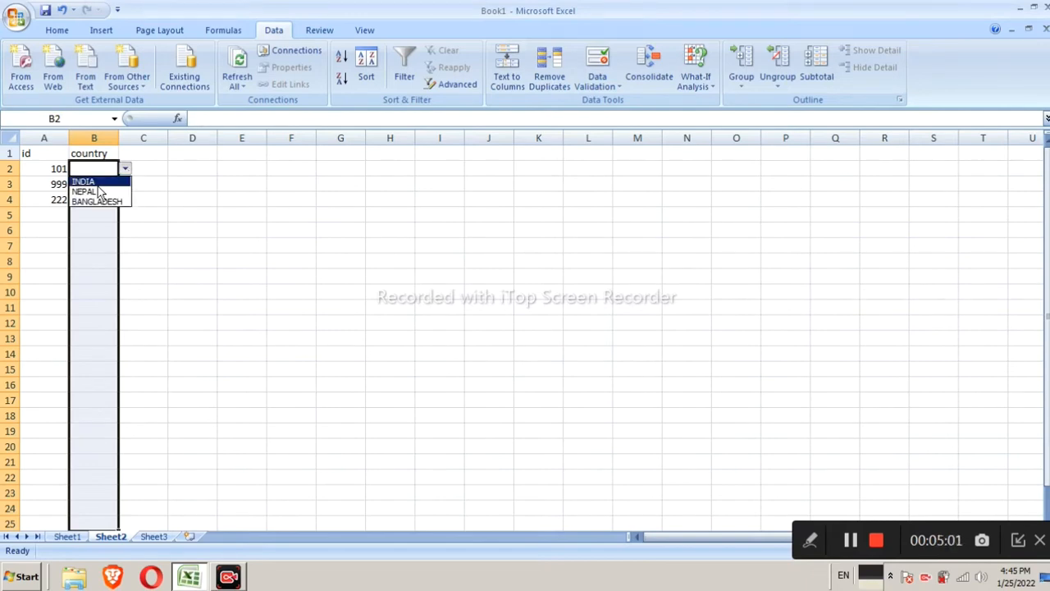
{"action": "left_click", "coordinate": [96, 182]}
{"action": "left_click", "coordinate": [97, 186]}
{"action": "left_click", "coordinate": [125, 184]}
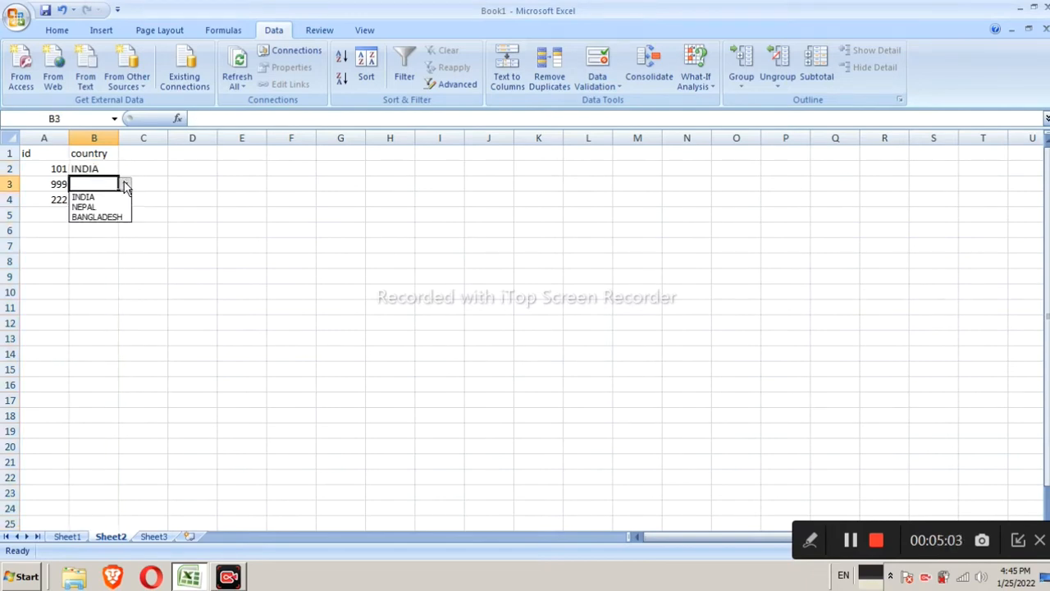
{"action": "left_click", "coordinate": [105, 208]}
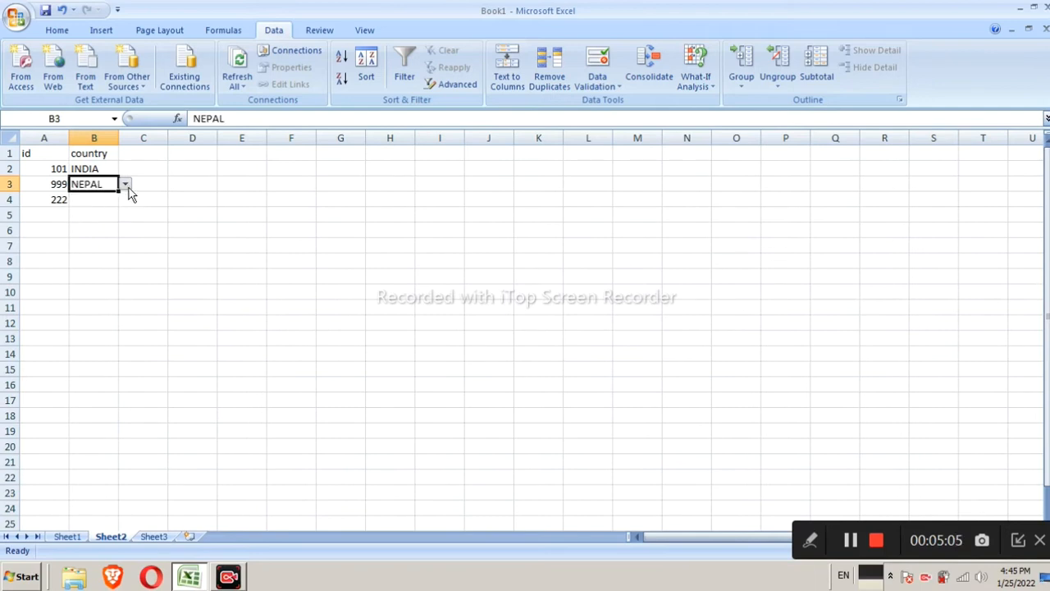
{"action": "left_click", "coordinate": [104, 198]}
{"action": "left_click", "coordinate": [125, 200]}
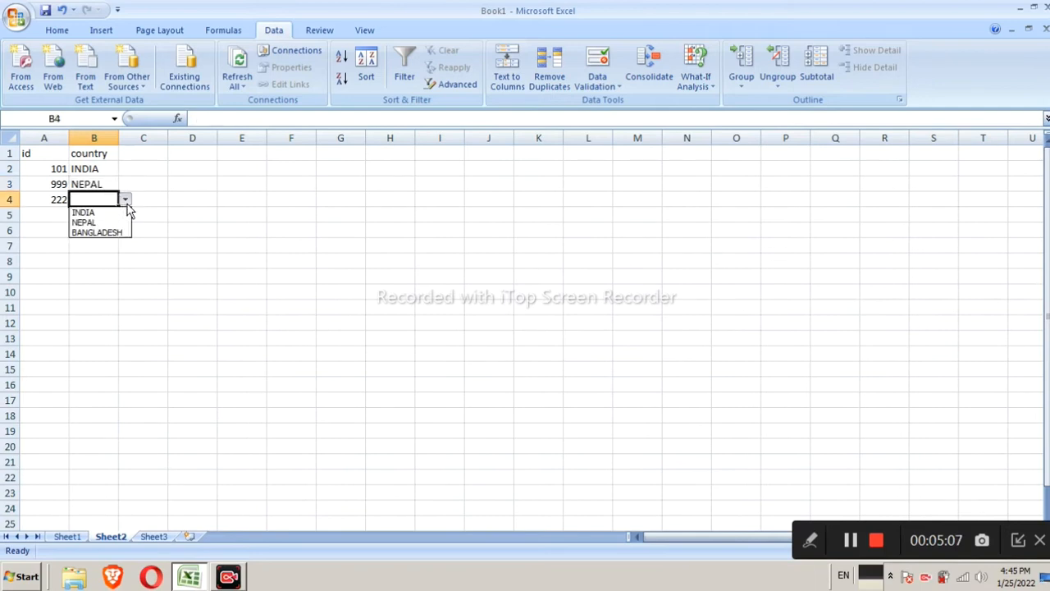
{"action": "left_click", "coordinate": [103, 224]}
{"action": "left_click", "coordinate": [93, 215]}
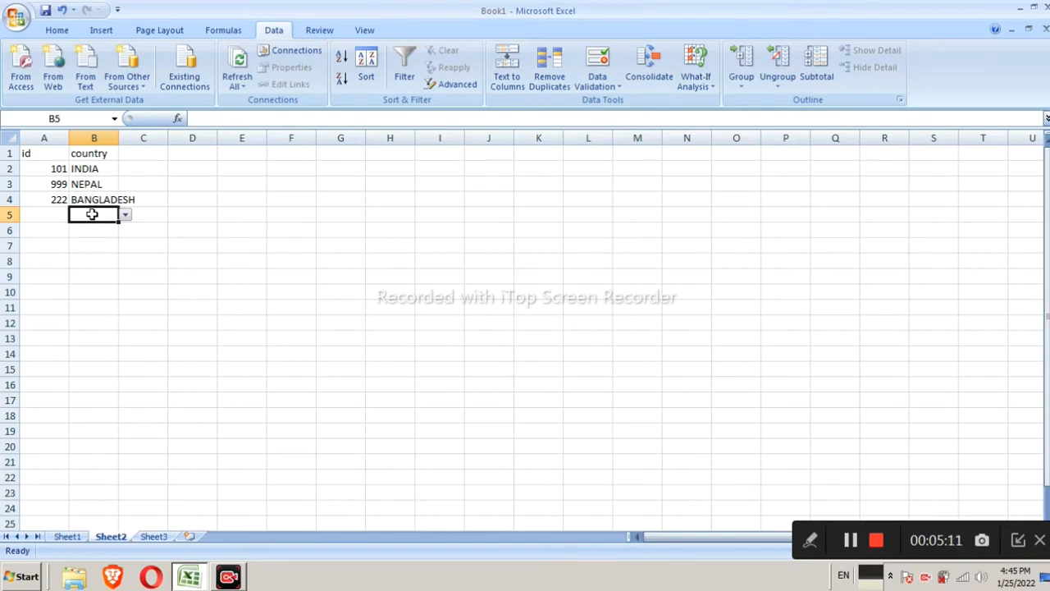
Test the list by entering CHINA in B5 and cancel the rejected entry
{"action": "type", "text": "CHINA"}
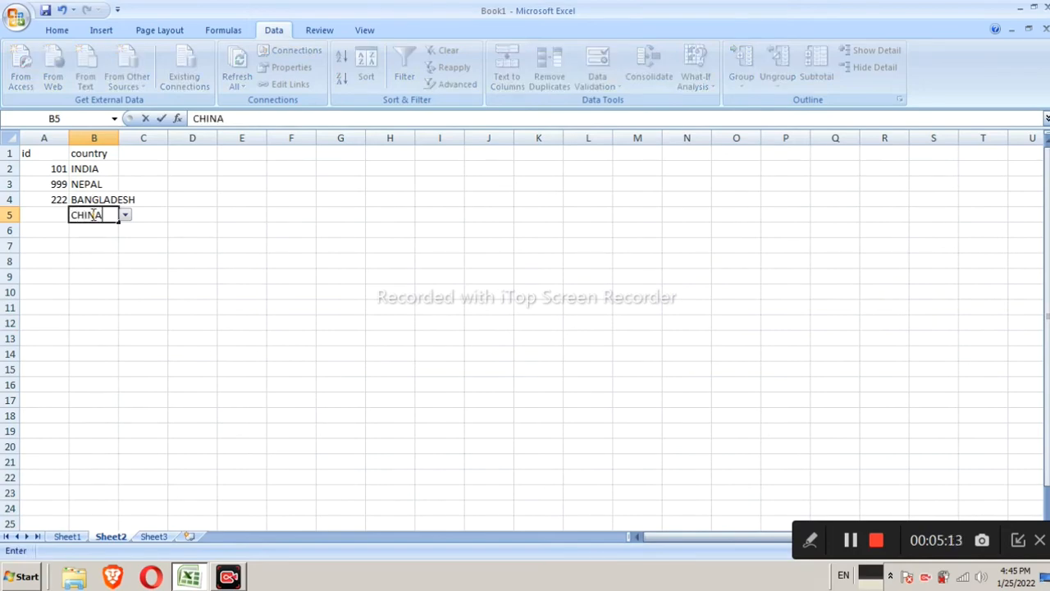
{"action": "key", "text": "Return"}
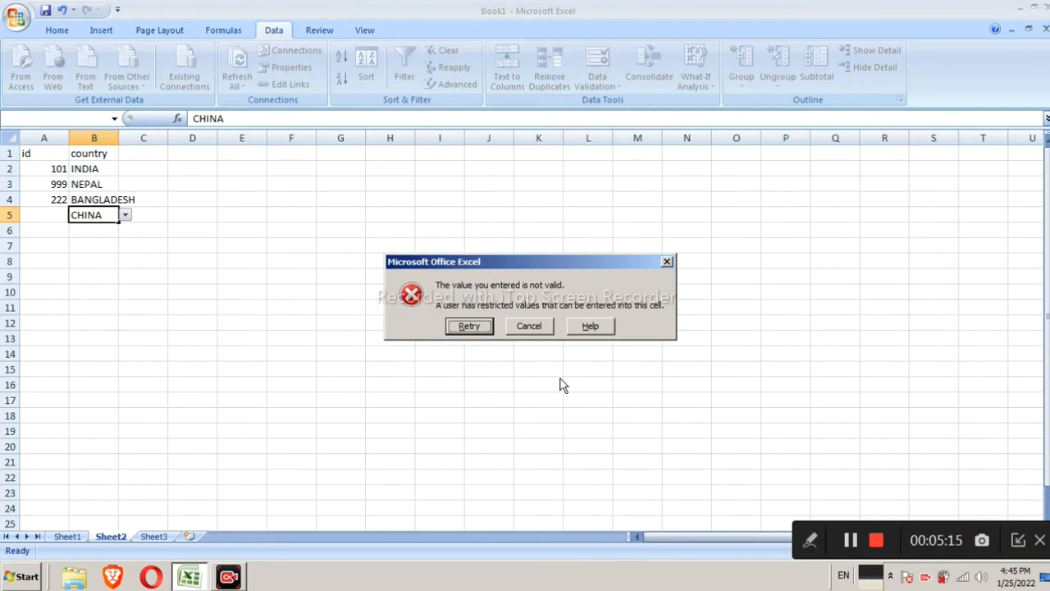
{"action": "left_click", "coordinate": [536, 327]}
Widen column B so the country names fit
{"action": "left_click", "coordinate": [291, 353]}
{"action": "left_click", "coordinate": [100, 167]}
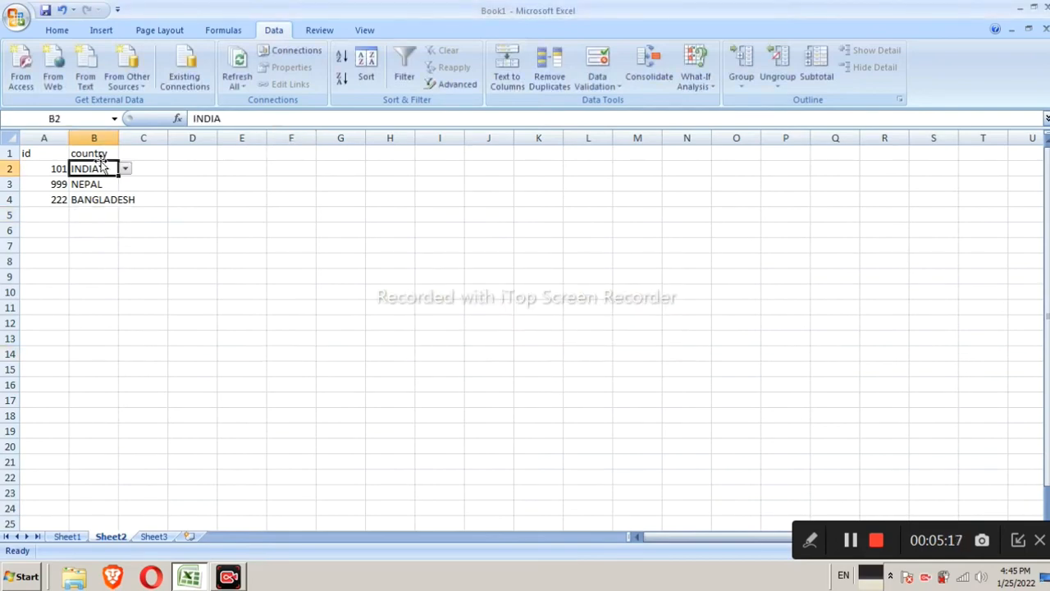
{"action": "left_click", "coordinate": [113, 203]}
{"action": "left_click_drag", "start_coordinate": [119, 137], "coordinate": [139, 141]}
Apply decimal validation to C7 allowing values between 0.05 and 0.99
{"action": "left_click", "coordinate": [147, 244]}
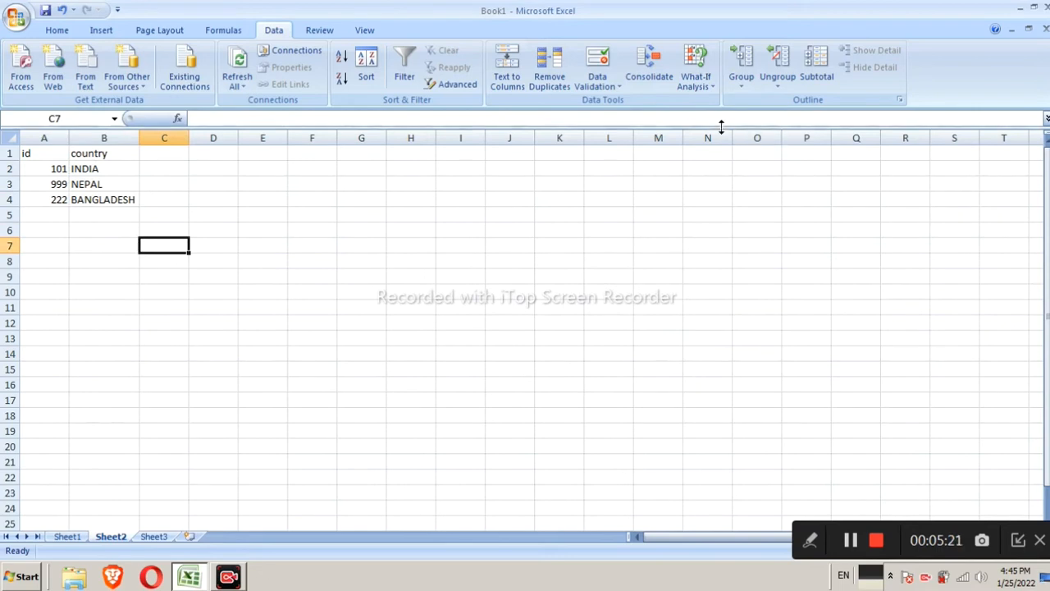
{"action": "left_click", "coordinate": [603, 74]}
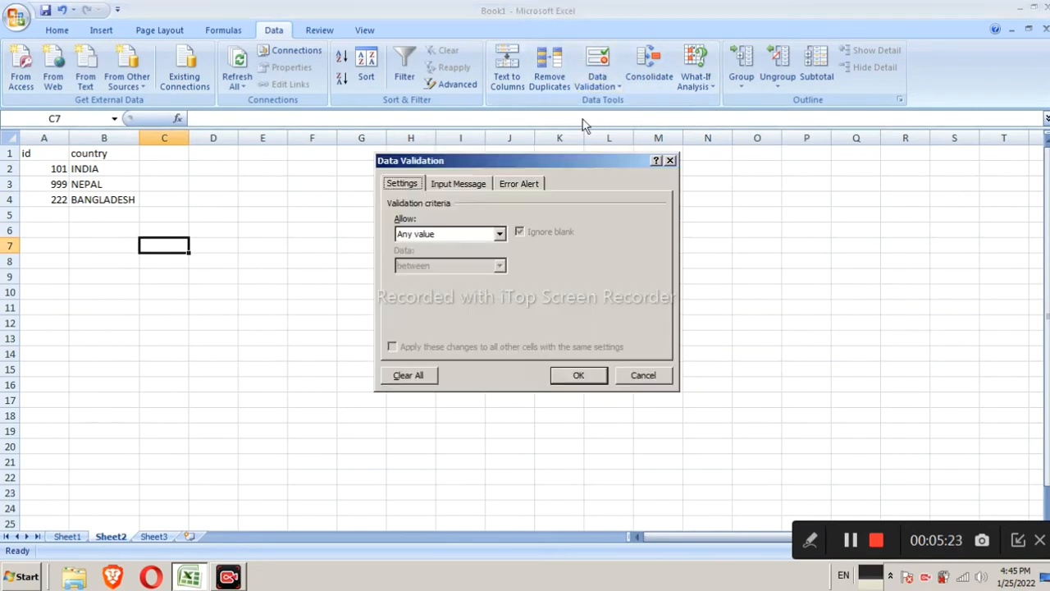
{"action": "left_click", "coordinate": [498, 235]}
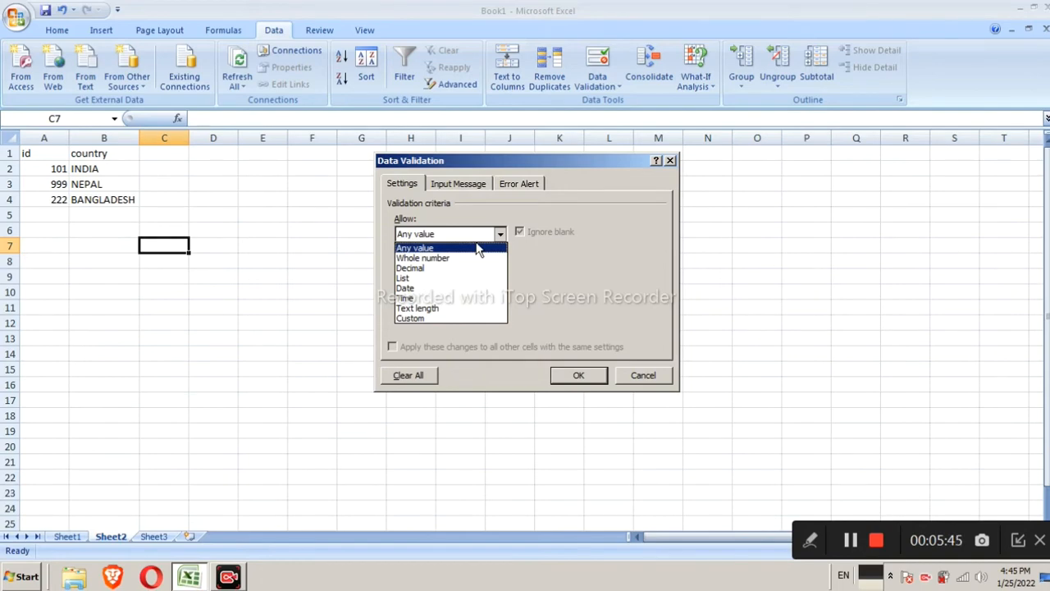
{"action": "left_click", "coordinate": [443, 268]}
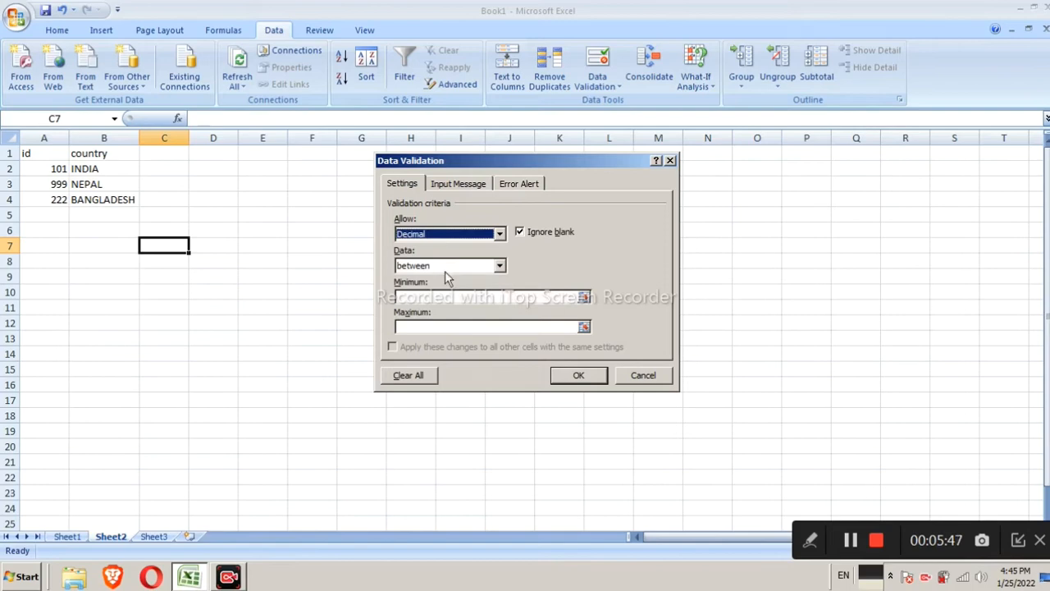
{"action": "left_click", "coordinate": [460, 295]}
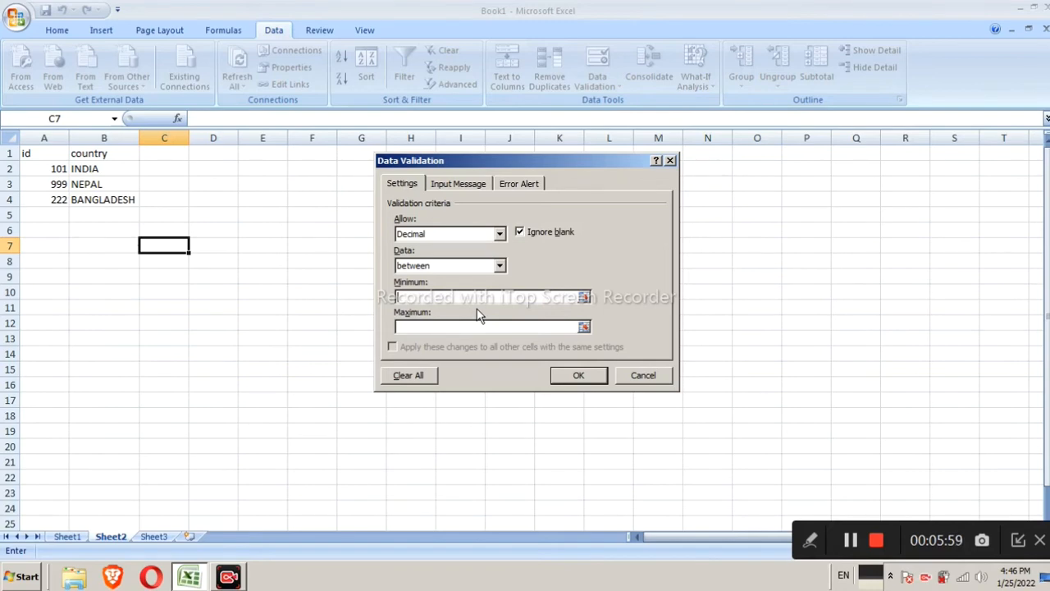
{"action": "type", "text": "0"}
{"action": "type", "text": ".5"}
{"action": "type", "text": ".99"}
{"action": "left_click", "coordinate": [573, 373]}
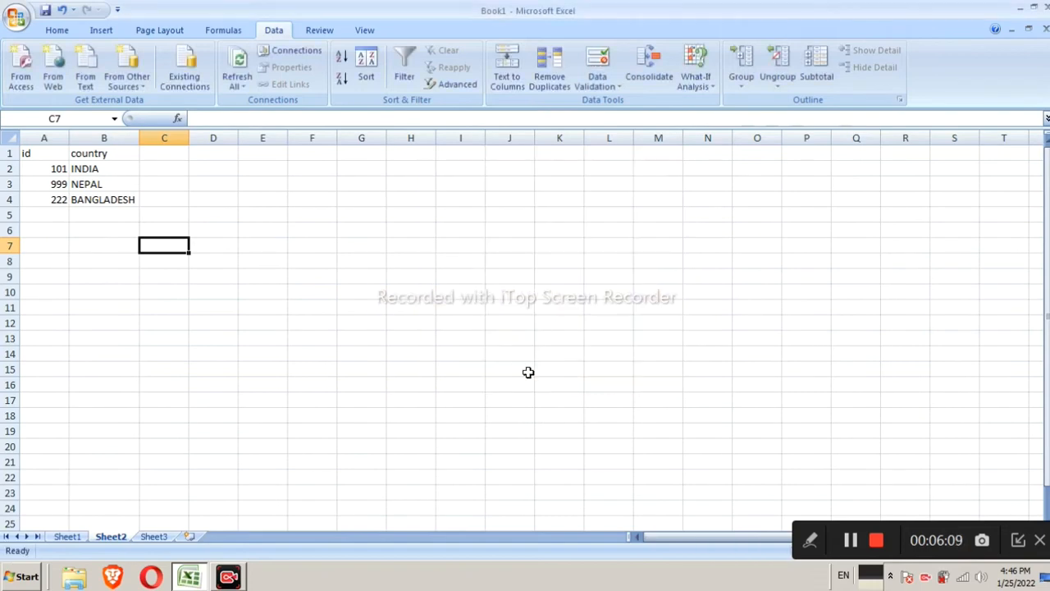
Test C7 by entering 12.05 and cancel the rejected entry
{"action": "left_click", "coordinate": [164, 152]}
{"action": "left_click", "coordinate": [169, 245]}
{"action": "double_click", "coordinate": [171, 247]}
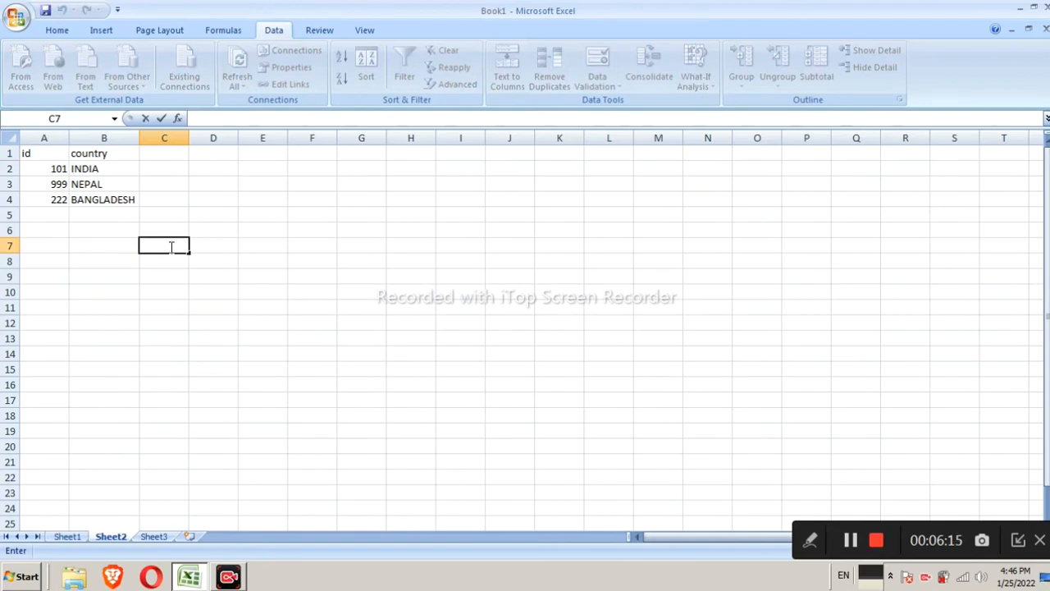
{"action": "type", "text": "12.05"}
{"action": "key", "text": "Return"}
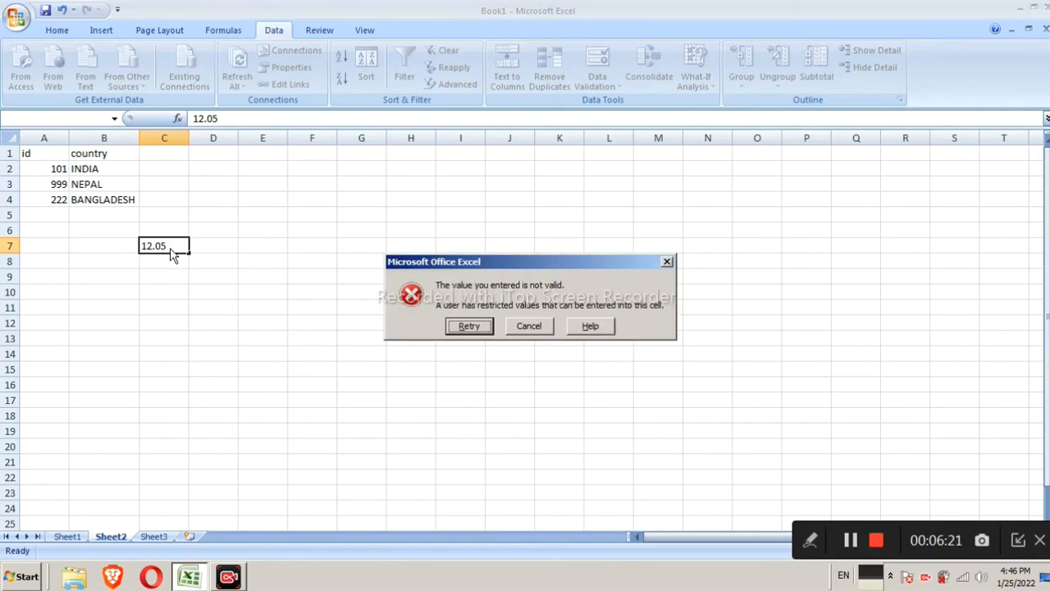
{"action": "left_click", "coordinate": [534, 329]}
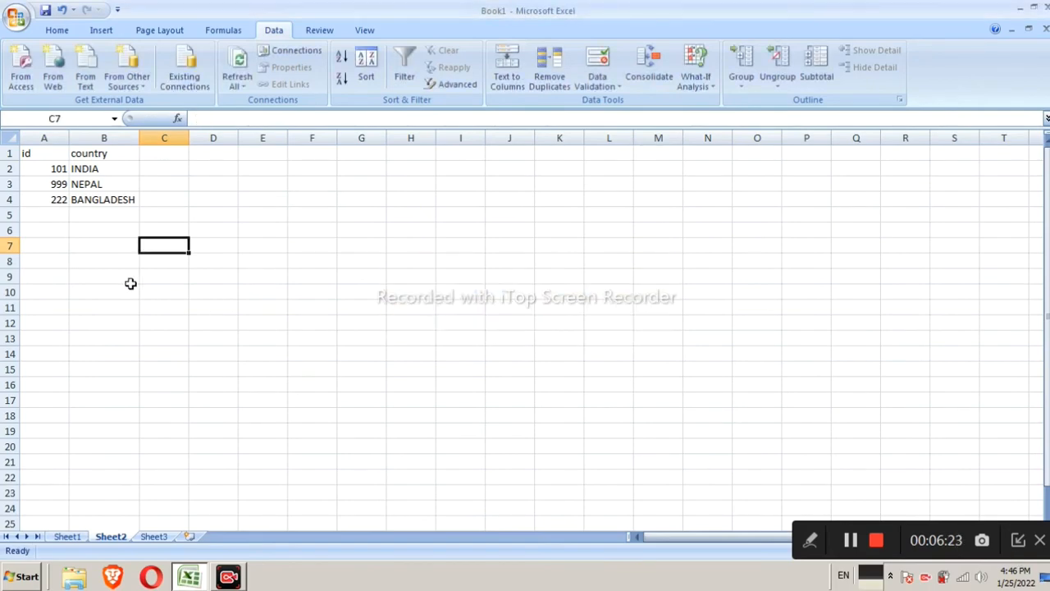
Enter 0.05 in C7 and .99 in C8
{"action": "double_click", "coordinate": [166, 244]}
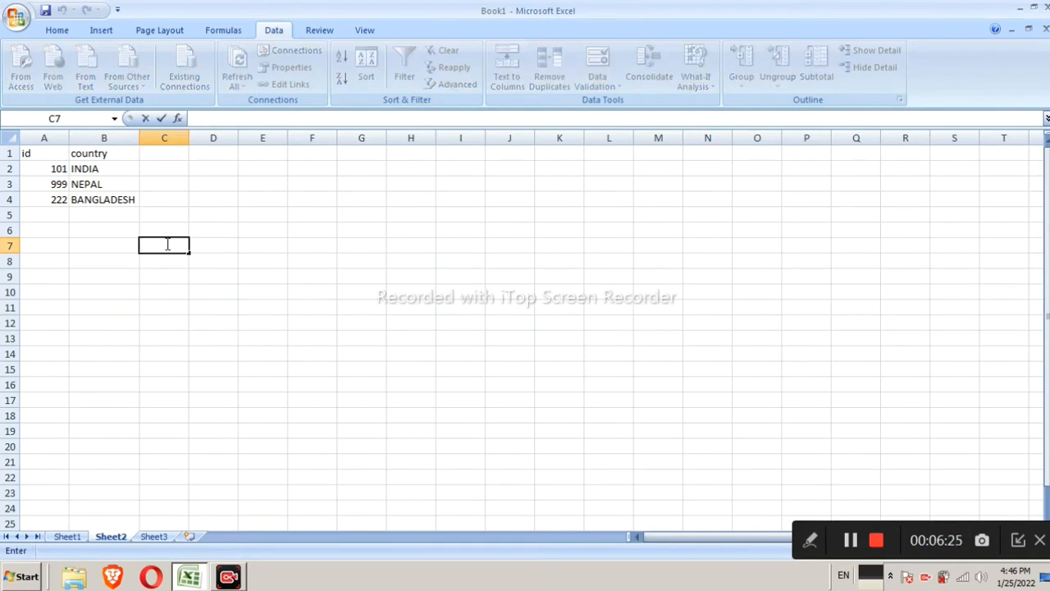
{"action": "type", "text": "0.05"}
{"action": "key", "text": "Return"}
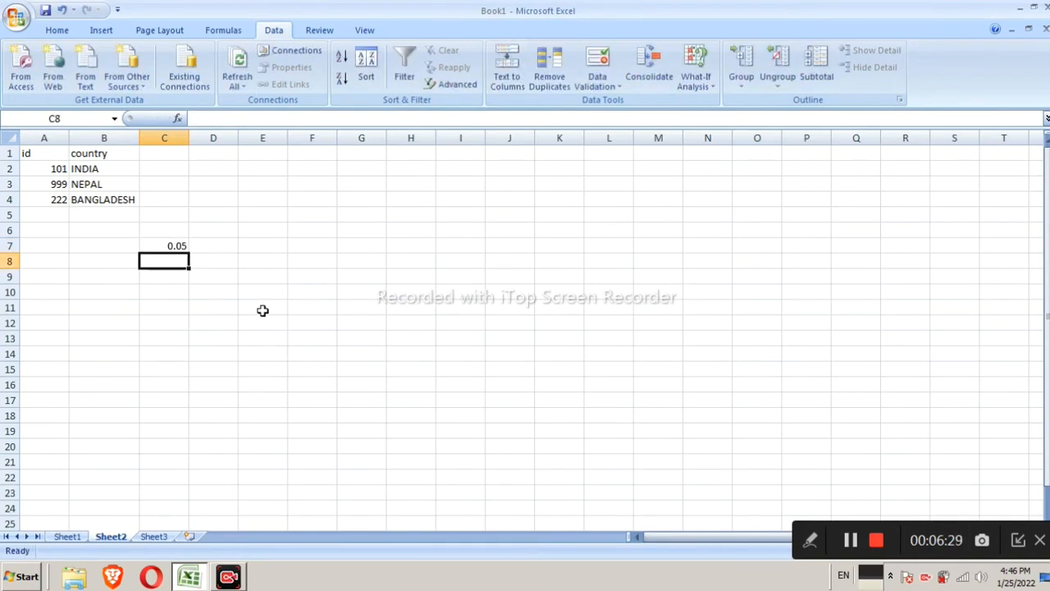
{"action": "type", "text": ".99"}
{"action": "key", "text": "Return"}
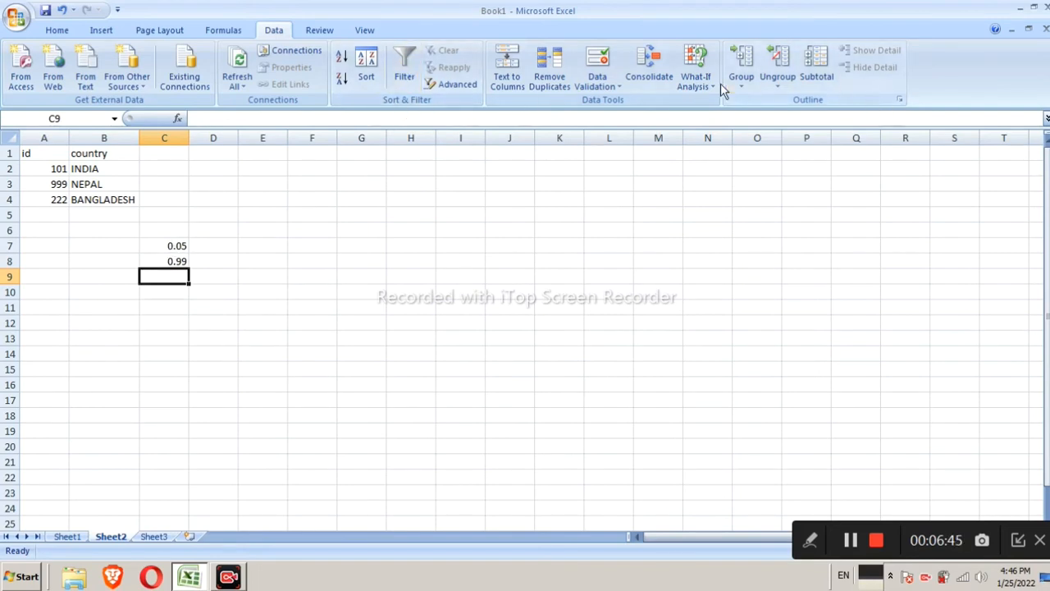
Set date validation on C9 between 01/01/2022 and 31/01/2022, dismissing the invalid end date message
{"action": "left_click", "coordinate": [597, 87]}
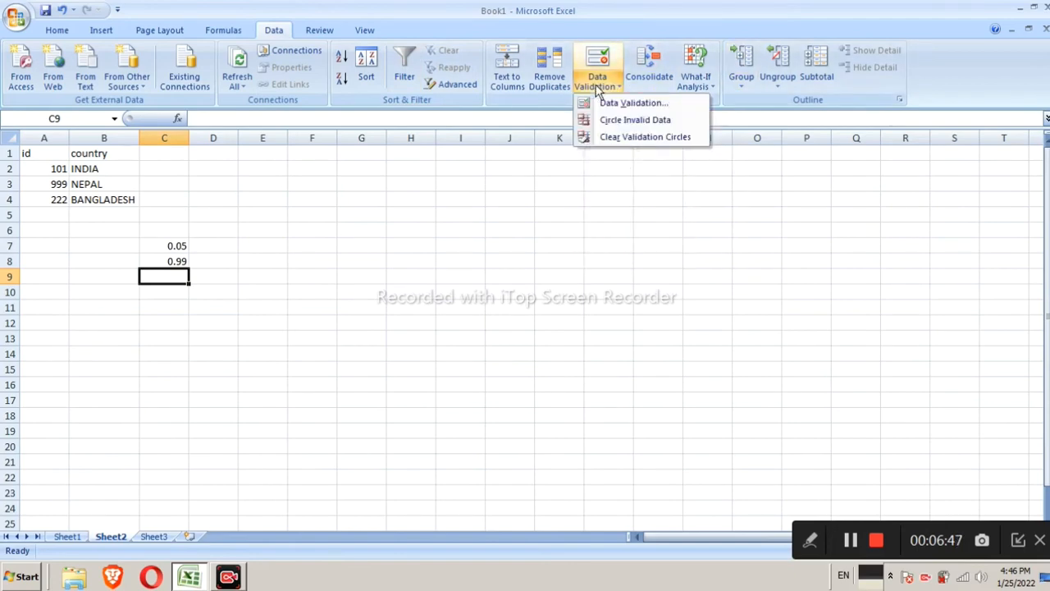
{"action": "left_click", "coordinate": [603, 103]}
{"action": "left_click", "coordinate": [483, 234]}
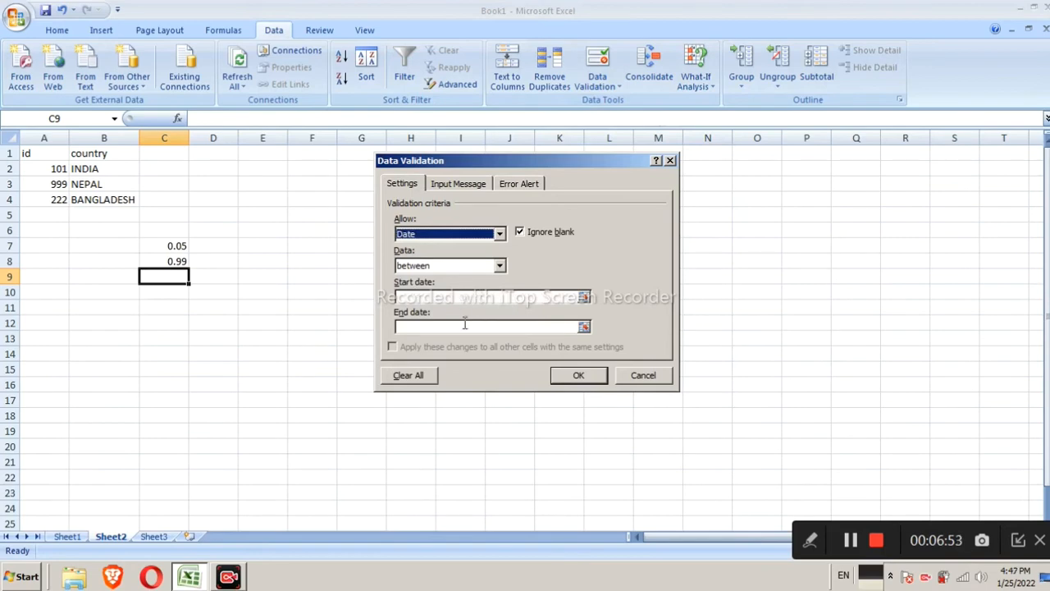
{"action": "left_click", "coordinate": [583, 296]}
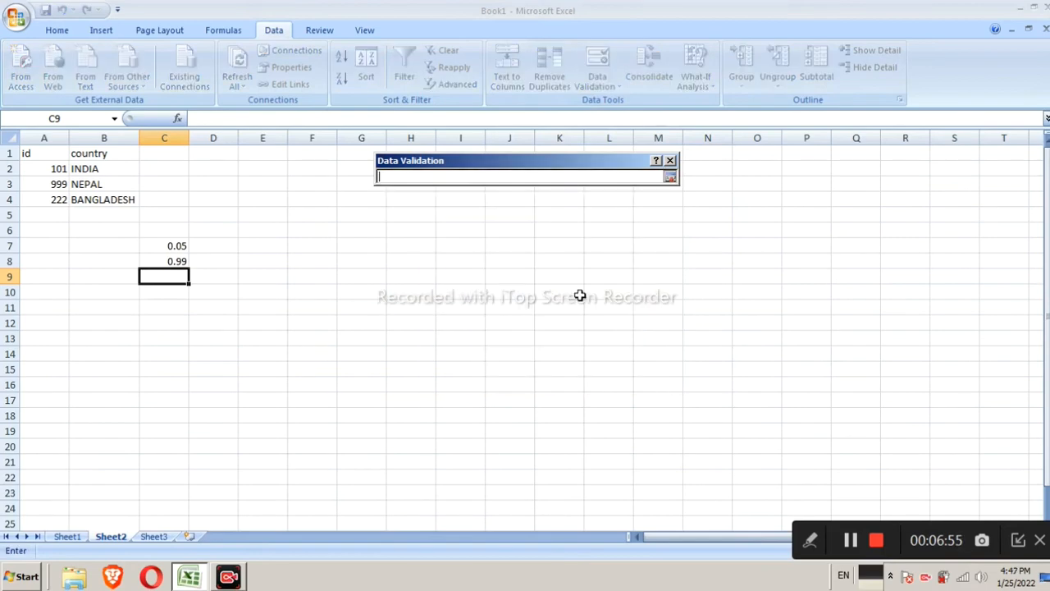
{"action": "left_click", "coordinate": [670, 179]}
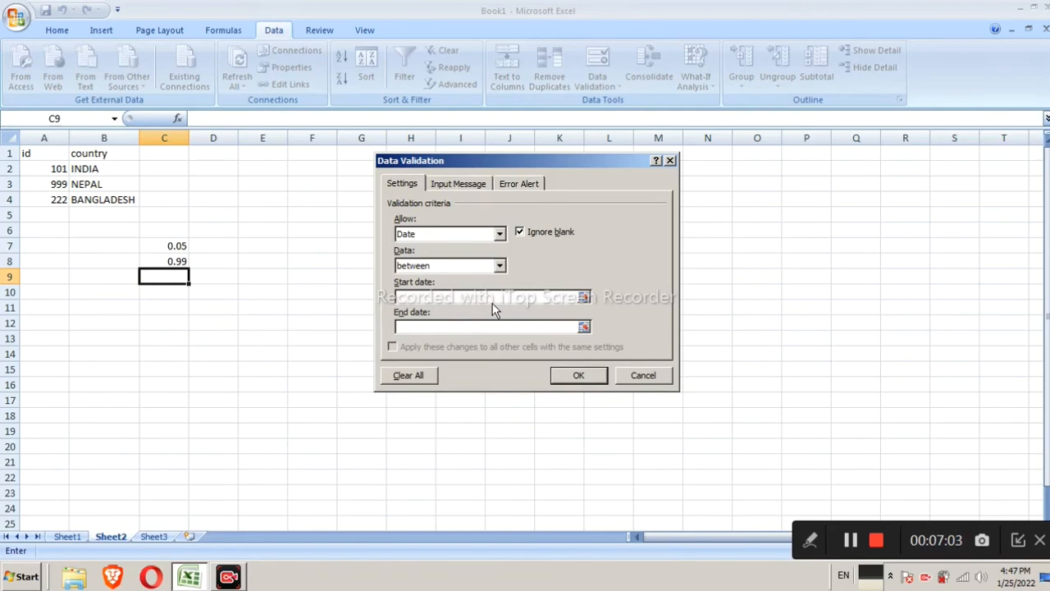
{"action": "type", "text": "01"}
{"action": "type", "text": "/0"}
{"action": "type", "text": "1/22"}
{"action": "type", "text": "22"}
{"action": "left_click", "coordinate": [476, 328]}
{"action": "type", "text": "31/01"}
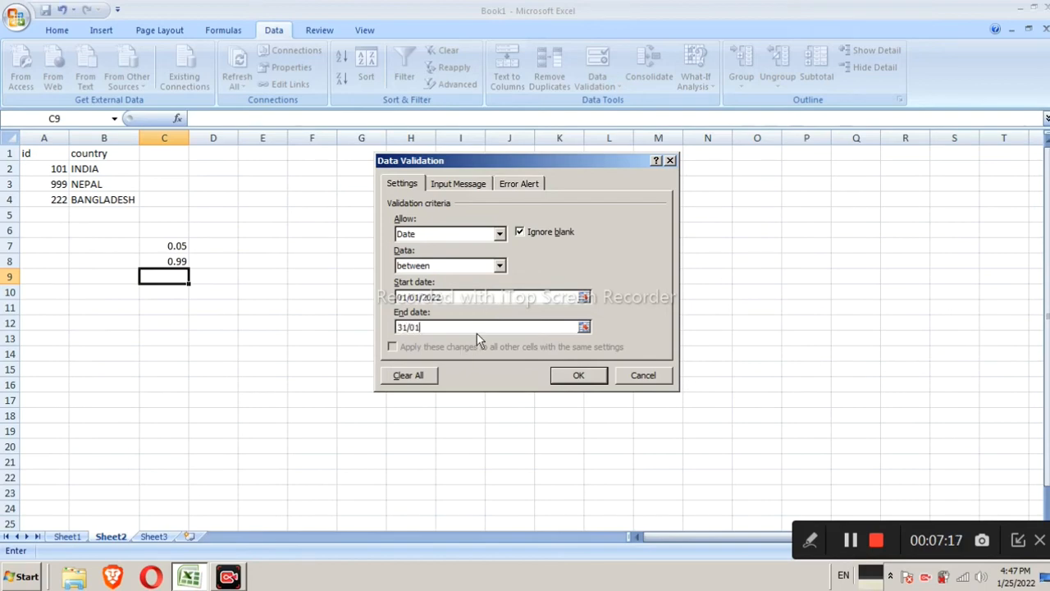
{"action": "type", "text": "/2022"}
{"action": "left_click", "coordinate": [580, 379]}
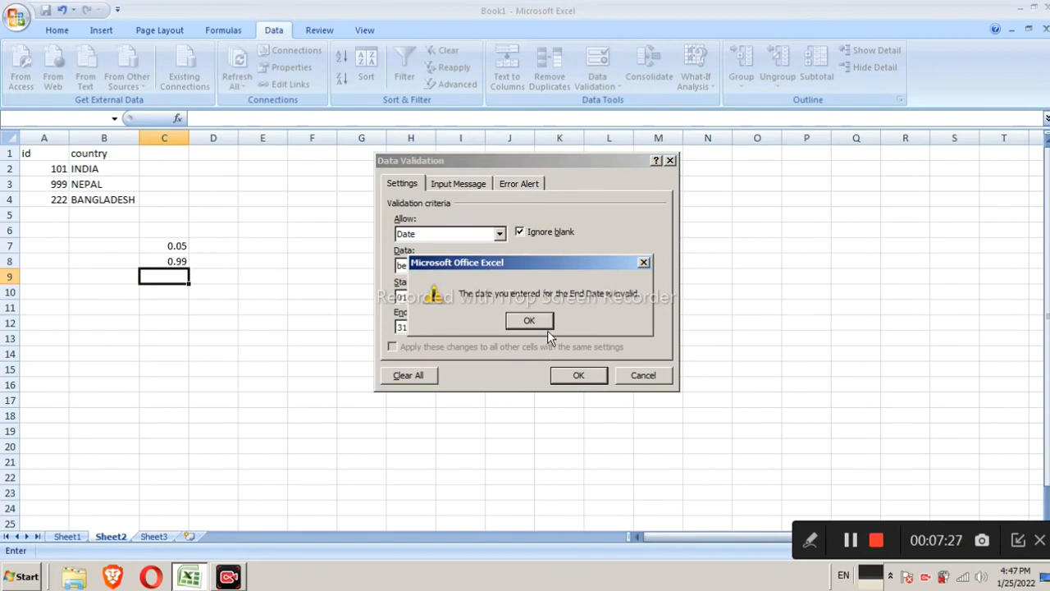
{"action": "left_click", "coordinate": [546, 327]}
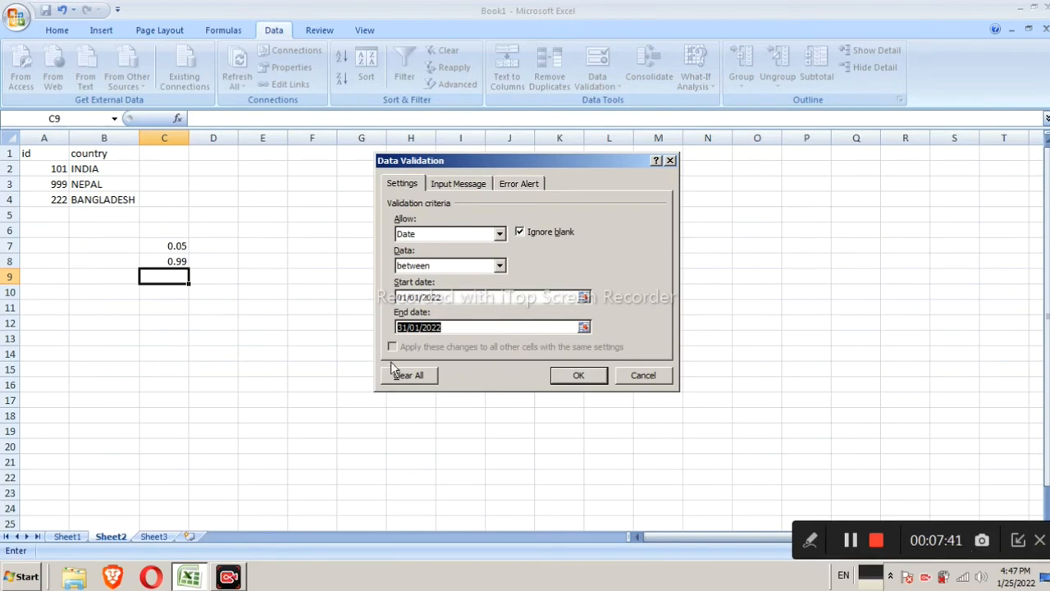
Change the end date to 01/31/2022 and apply the date validation
{"action": "left_click", "coordinate": [405, 326]}
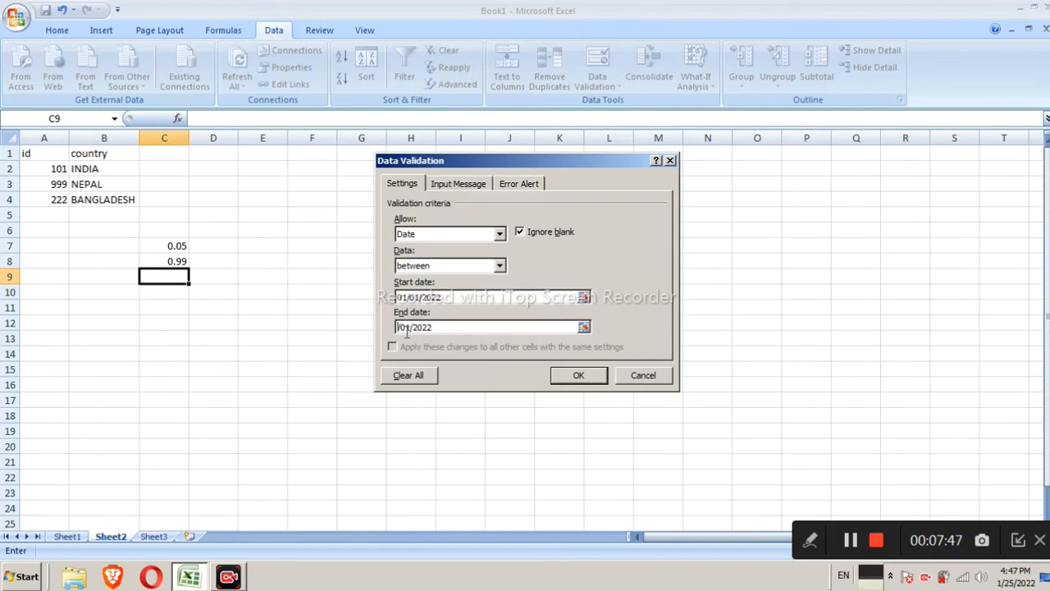
{"action": "type", "text": "01"}
{"action": "key", "text": "Delete"}
{"action": "key", "text": "Delete"}
{"action": "key", "text": "Delete"}
{"action": "type", "text": "/31/"}
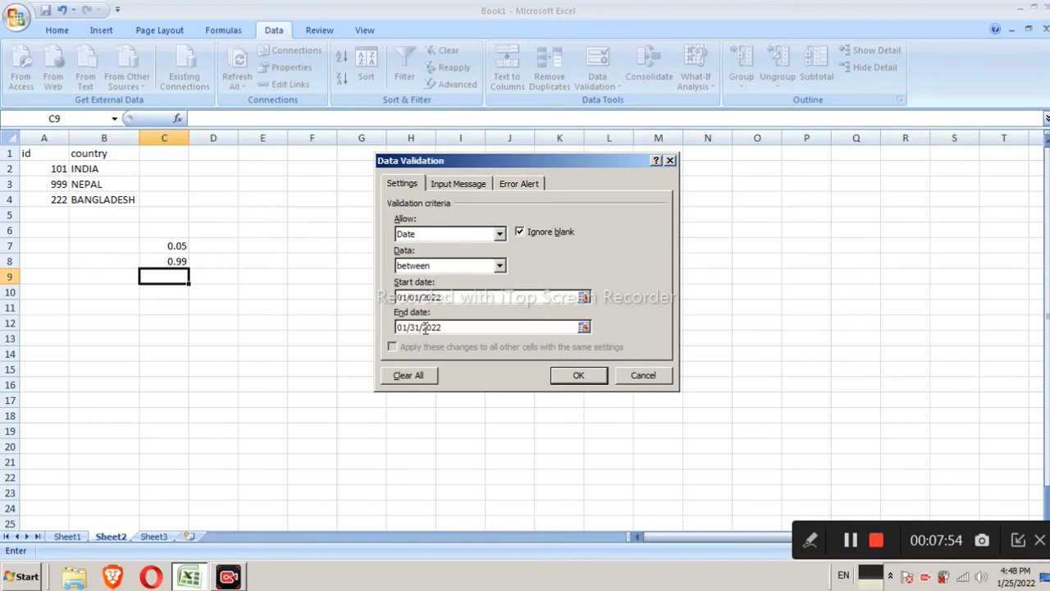
{"action": "left_click", "coordinate": [573, 378]}
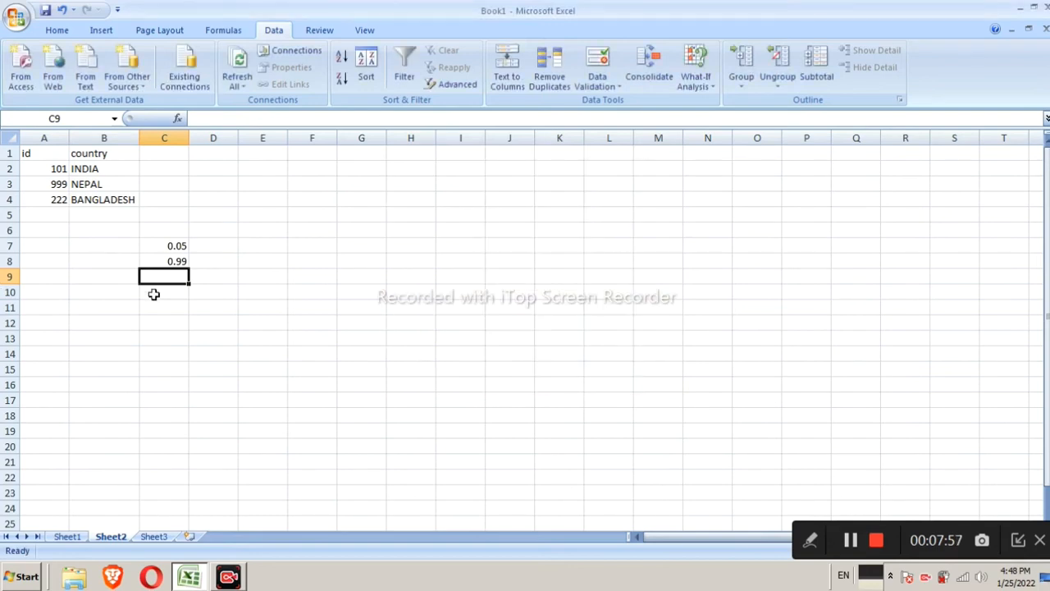
Test C9 by entering 02/05/2022 and cancel the rejected entry
{"action": "double_click", "coordinate": [179, 280]}
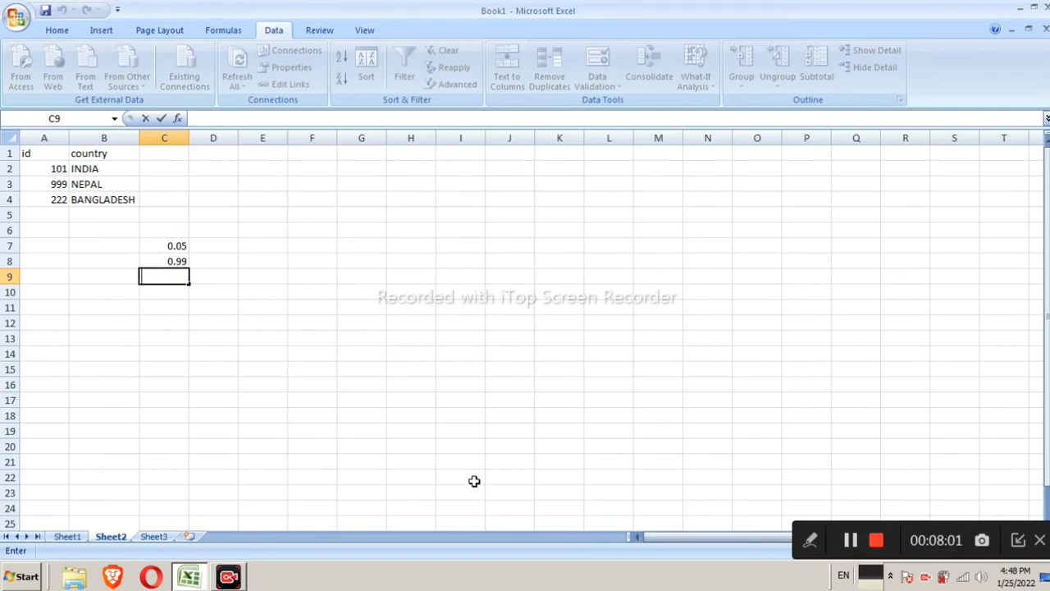
{"action": "type", "text": "02/05/"}
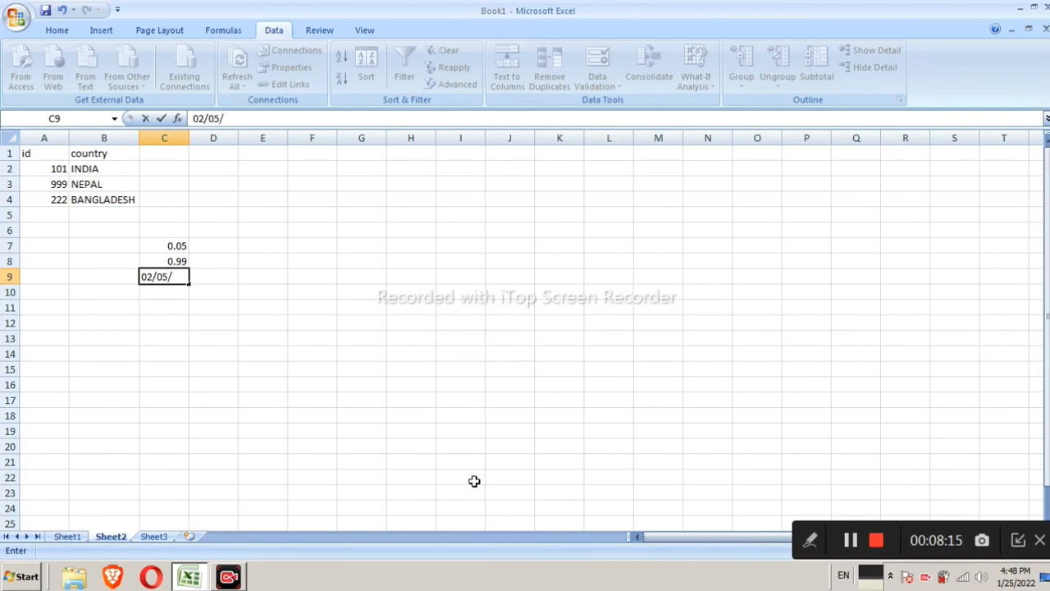
{"action": "type", "text": "2022"}
{"action": "key", "text": "Return"}
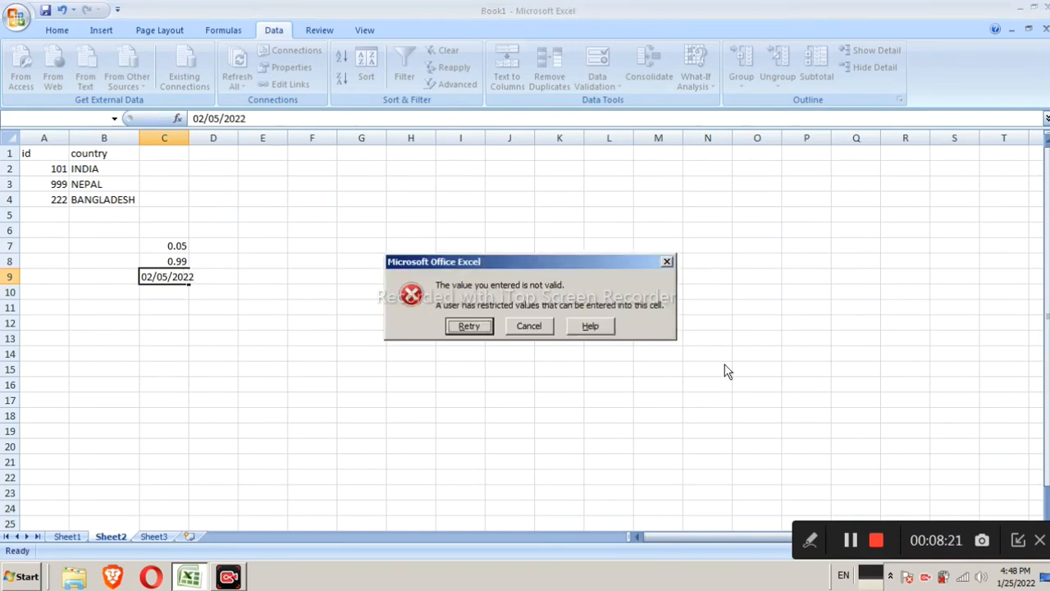
{"action": "left_click", "coordinate": [551, 327]}
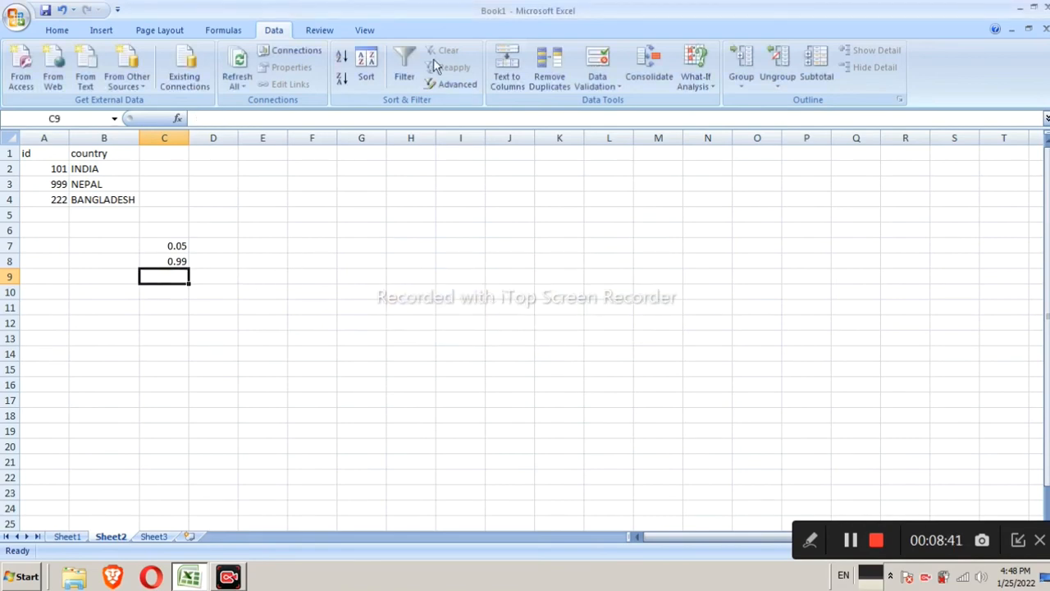
{"action": "left_click", "coordinate": [505, 78]}
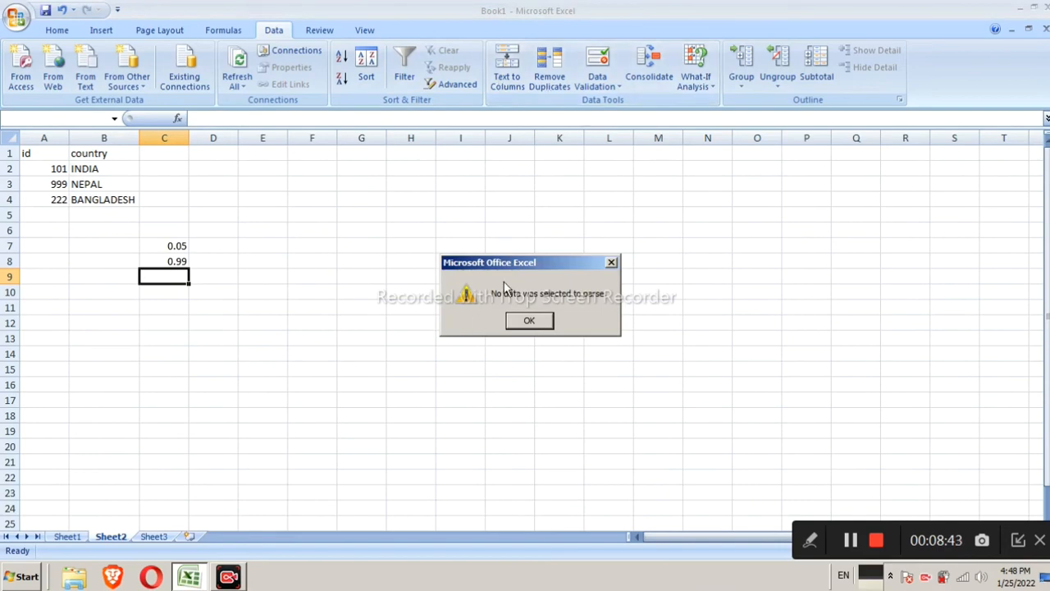
Dismiss the parse message, review C9's date validation settings and Allow options, and cancel the dialog
{"action": "left_click", "coordinate": [611, 262]}
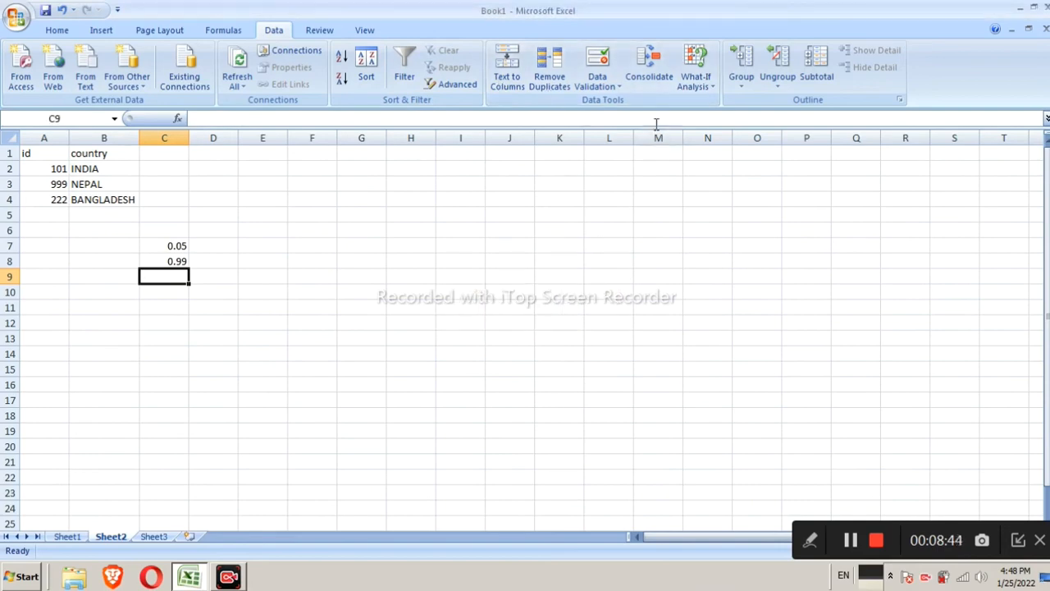
{"action": "left_click", "coordinate": [599, 82]}
{"action": "left_click", "coordinate": [607, 102]}
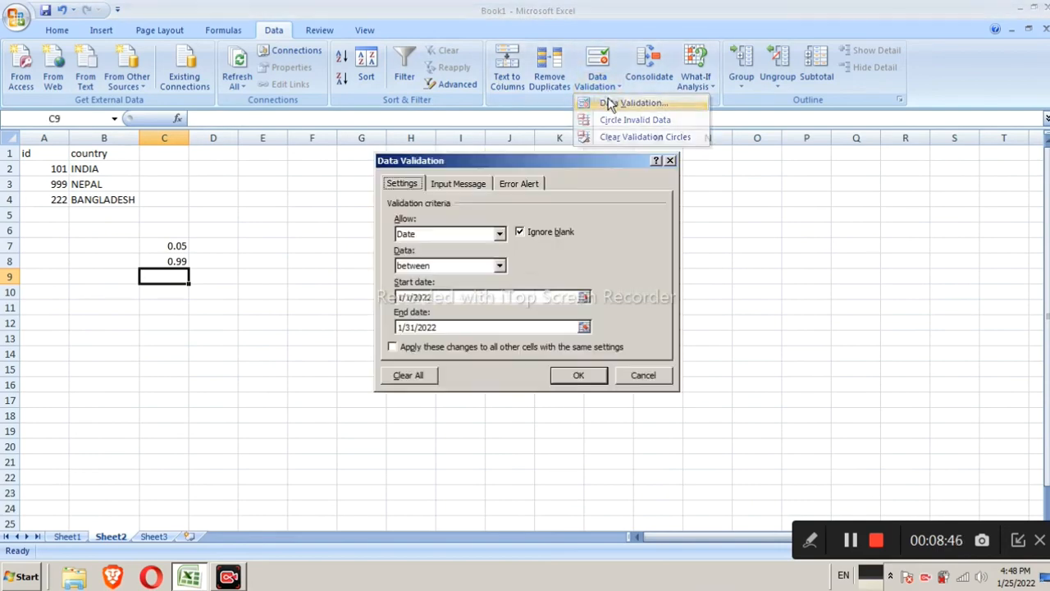
{"action": "left_click", "coordinate": [474, 267]}
{"action": "left_click", "coordinate": [474, 268]}
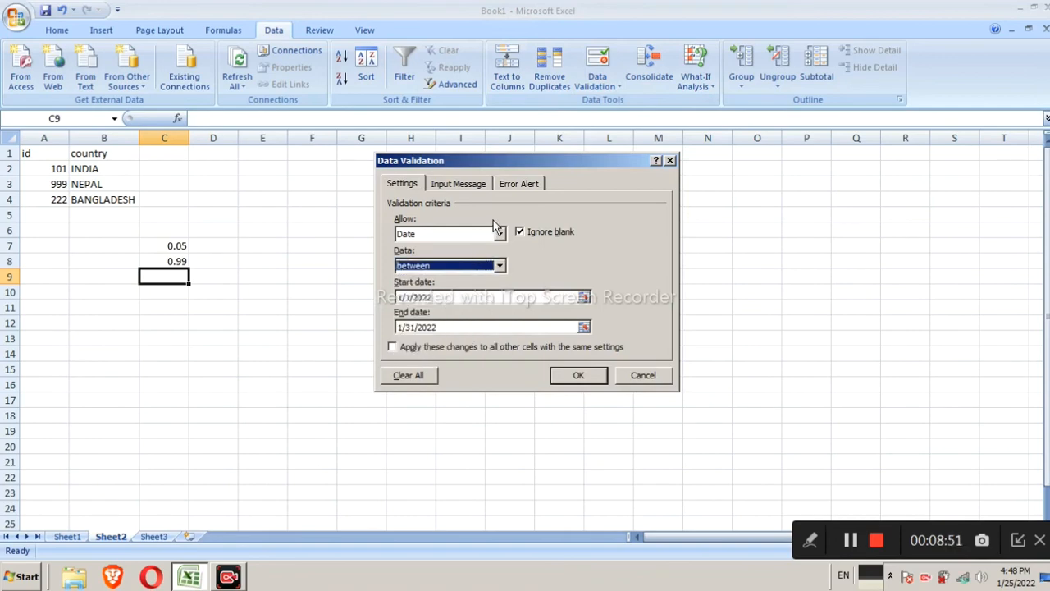
{"action": "left_click", "coordinate": [498, 234]}
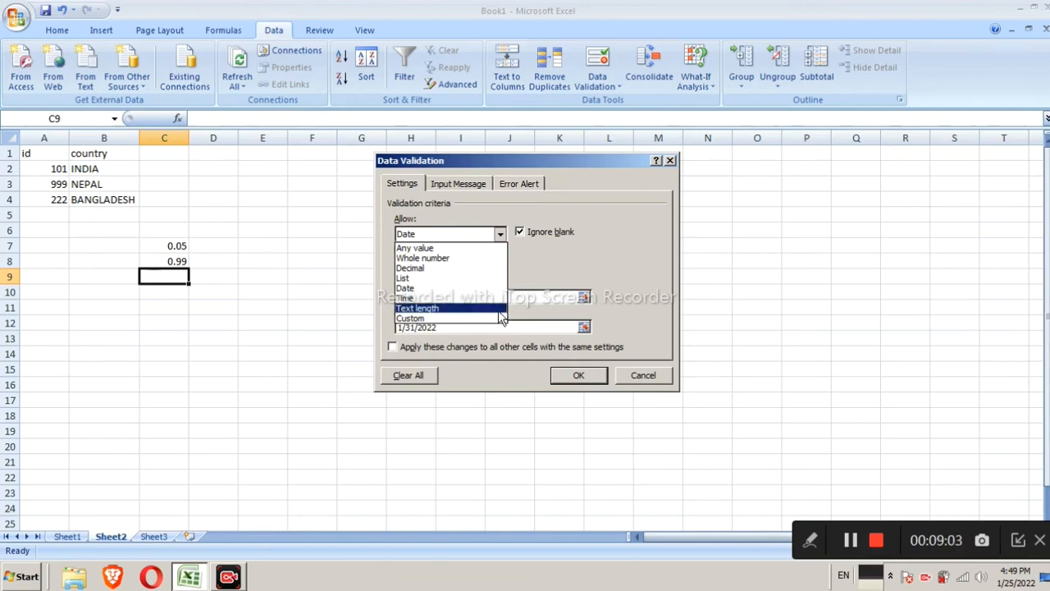
{"action": "left_click", "coordinate": [651, 383]}
{"action": "left_click", "coordinate": [456, 351]}
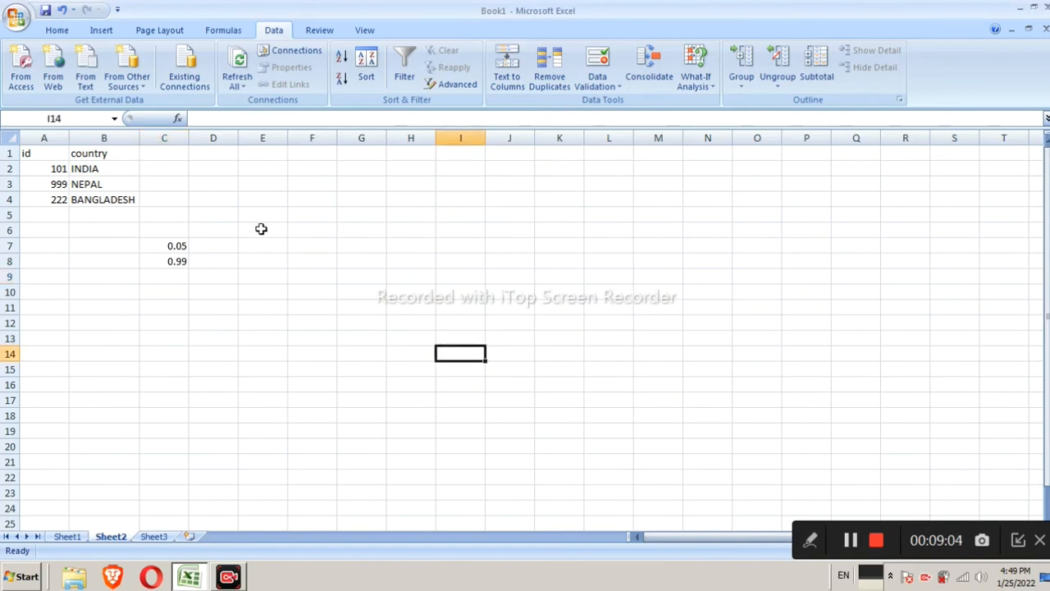
Set text length validation on D1 allowing between 2 and 10 characters
{"action": "left_click", "coordinate": [230, 153]}
{"action": "left_click", "coordinate": [598, 87]}
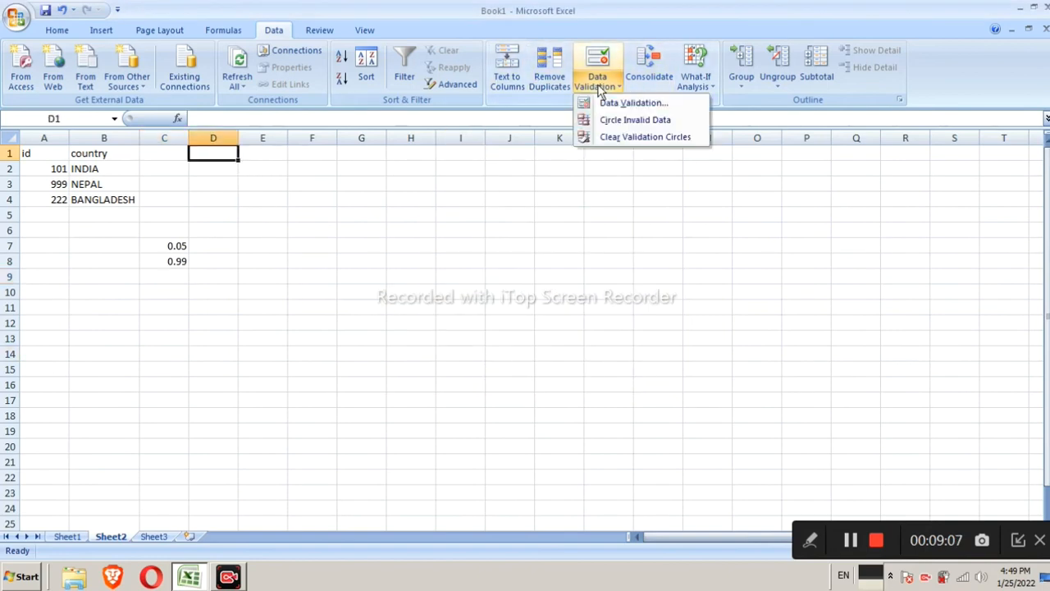
{"action": "left_click", "coordinate": [628, 102]}
{"action": "left_click", "coordinate": [453, 236]}
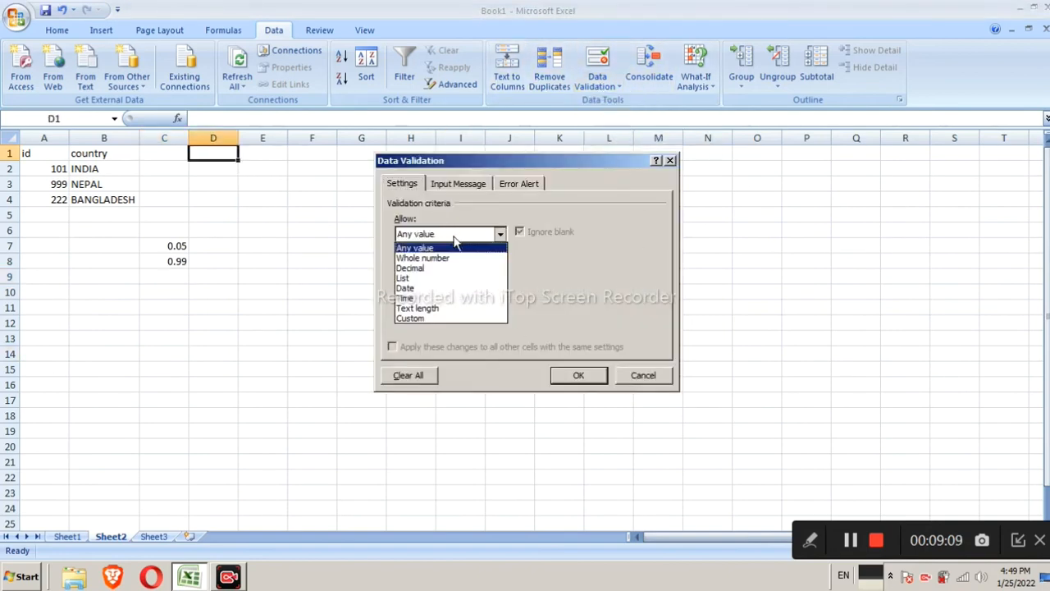
{"action": "left_click", "coordinate": [468, 298]}
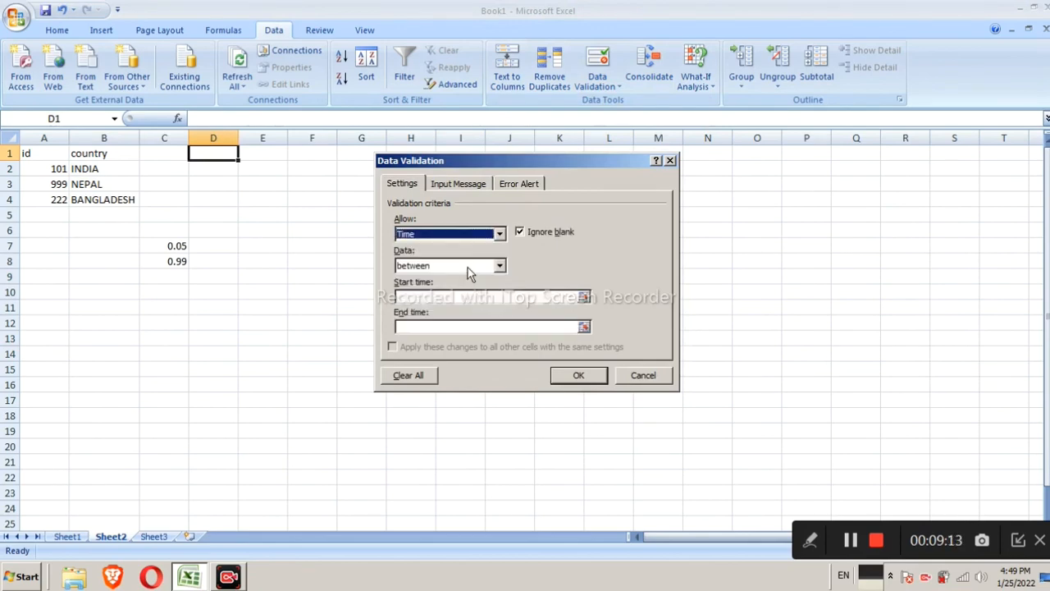
{"action": "left_click", "coordinate": [465, 236]}
{"action": "left_click", "coordinate": [470, 308]}
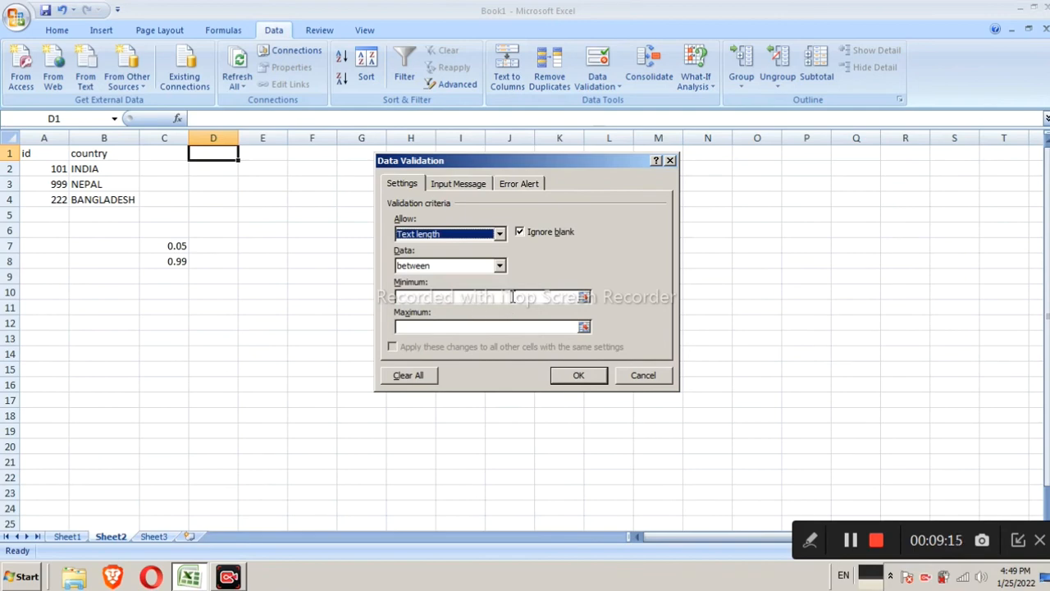
{"action": "left_click", "coordinate": [519, 325]}
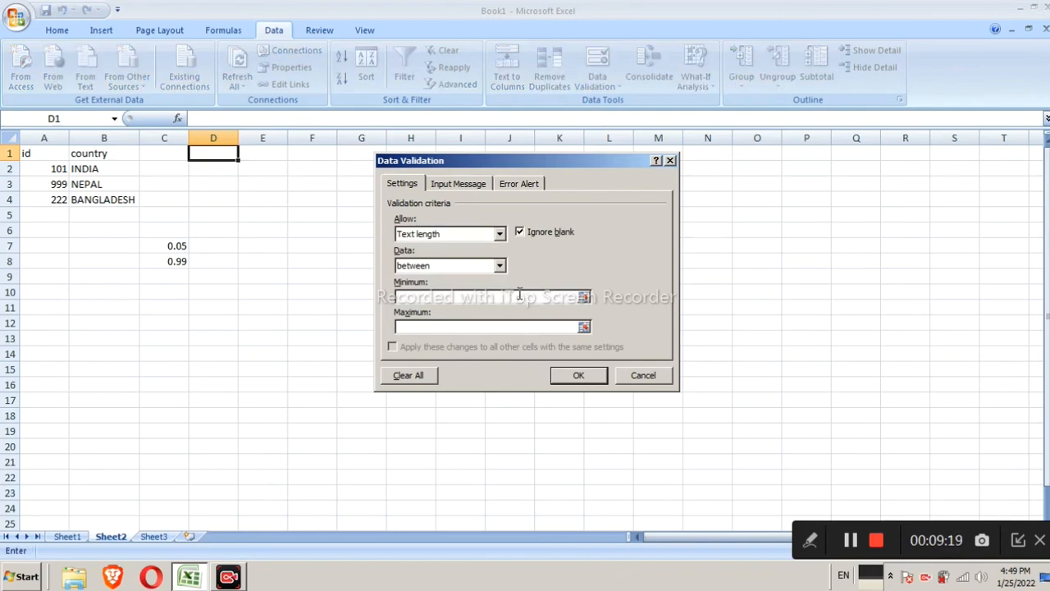
{"action": "left_click", "coordinate": [519, 295]}
{"action": "type", "text": "2"}
{"action": "left_click", "coordinate": [528, 328]}
{"action": "type", "text": "10"}
{"action": "left_click", "coordinate": [572, 381]}
Test D1 by entering COMPUTER EDUCATION and close the rejection alert
{"action": "double_click", "coordinate": [214, 152]}
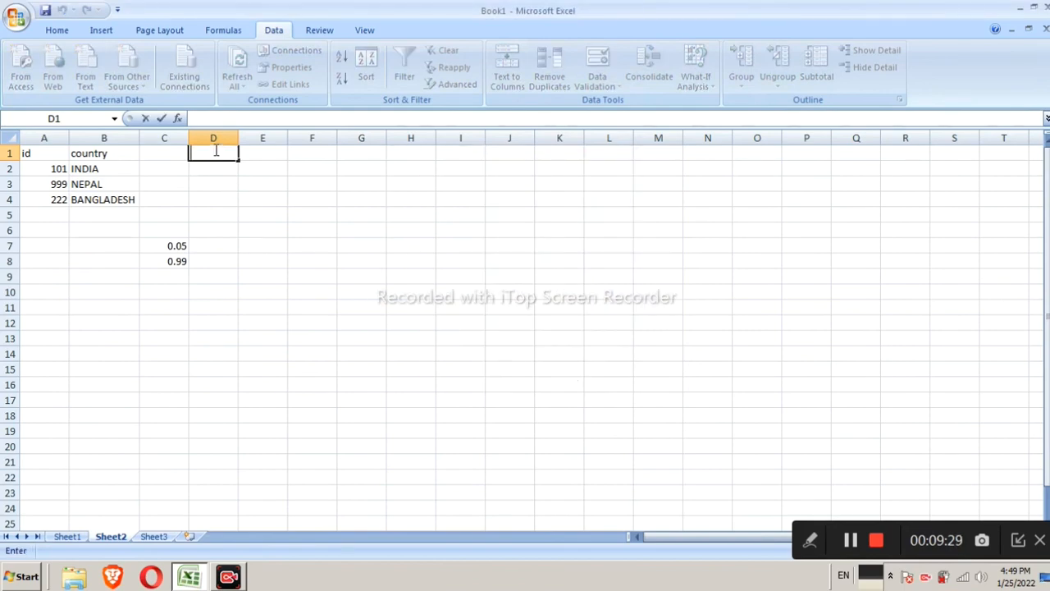
{"action": "type", "text": "COMPU"}
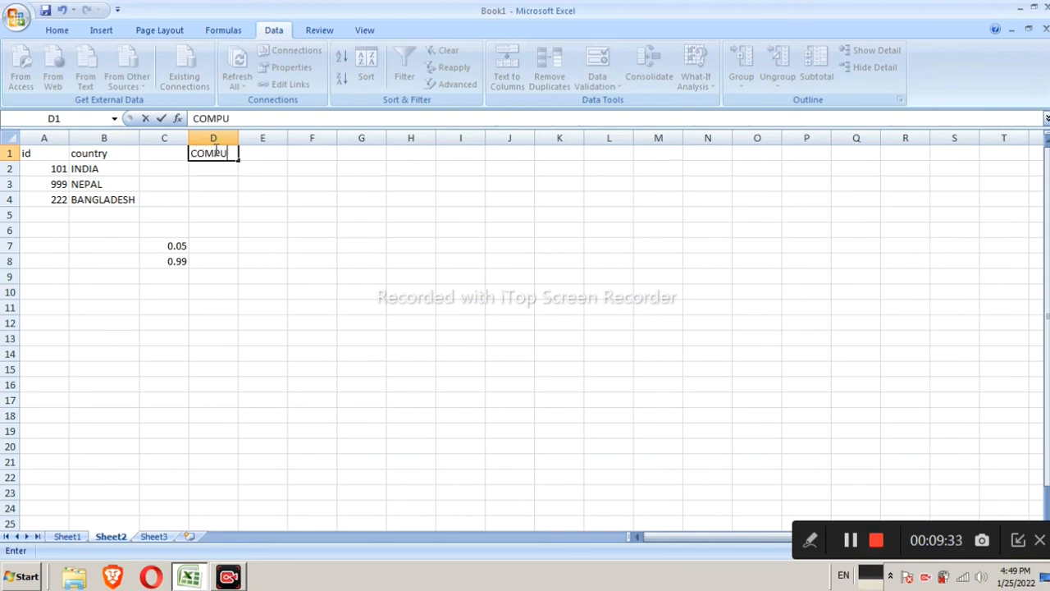
{"action": "type", "text": "TER EDUCATION"}
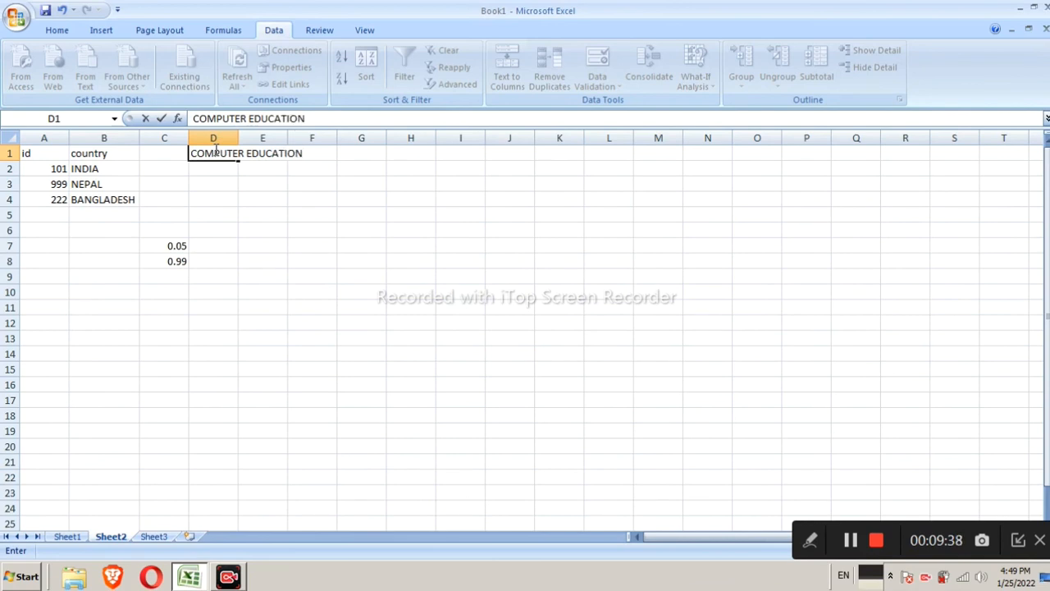
{"action": "key", "text": "Return"}
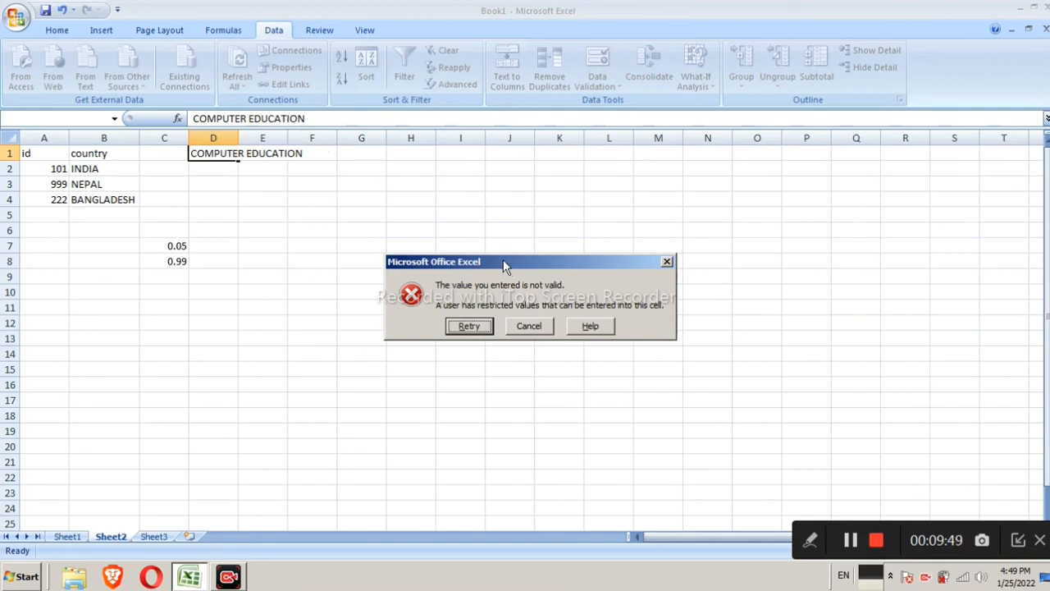
{"action": "left_click", "coordinate": [667, 264]}
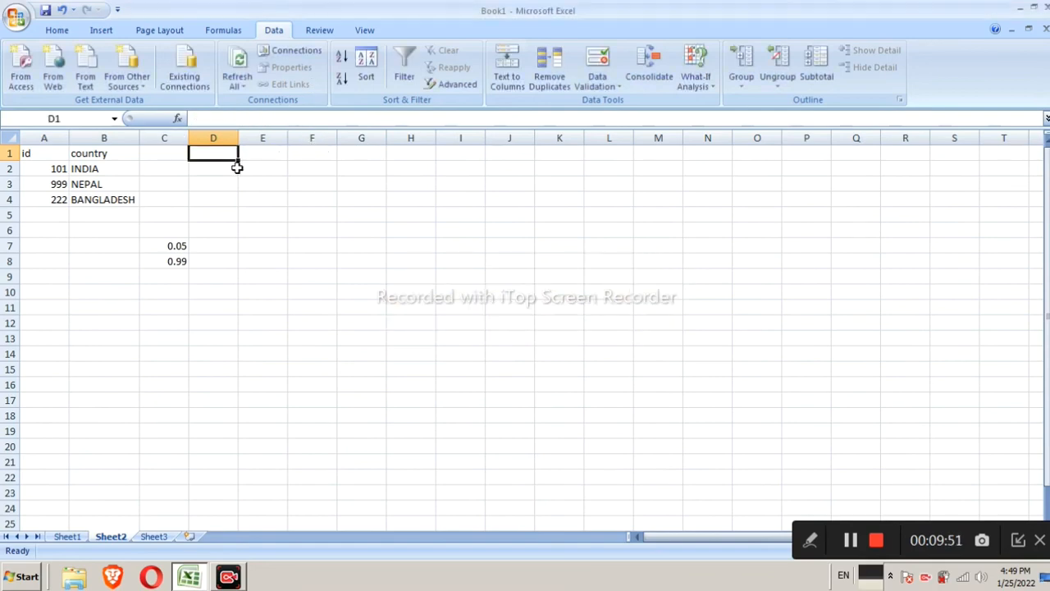
Enter COMPUTER in D1
{"action": "type", "text": "COMP"}
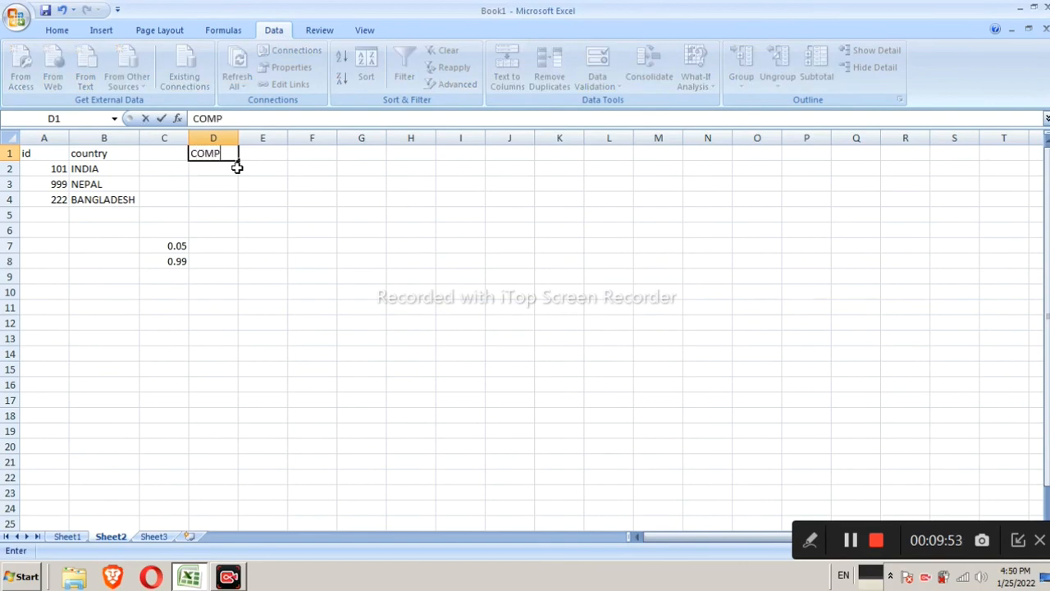
{"action": "type", "text": "UTER"}
{"action": "key", "text": "Return"}
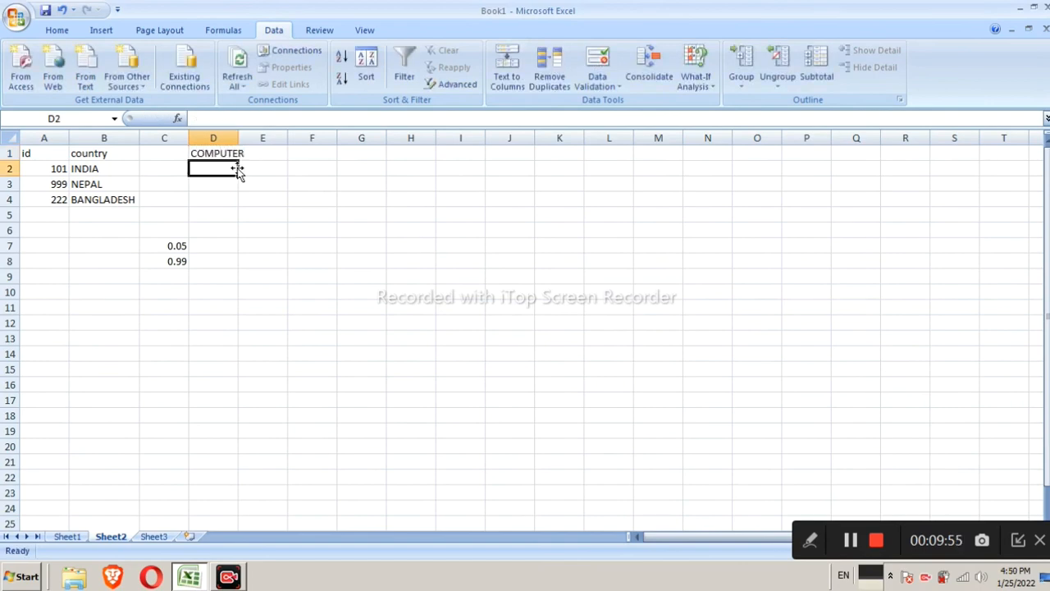
Test D1 by replacing it with C and close the rejection alert
{"action": "left_click", "coordinate": [223, 153]}
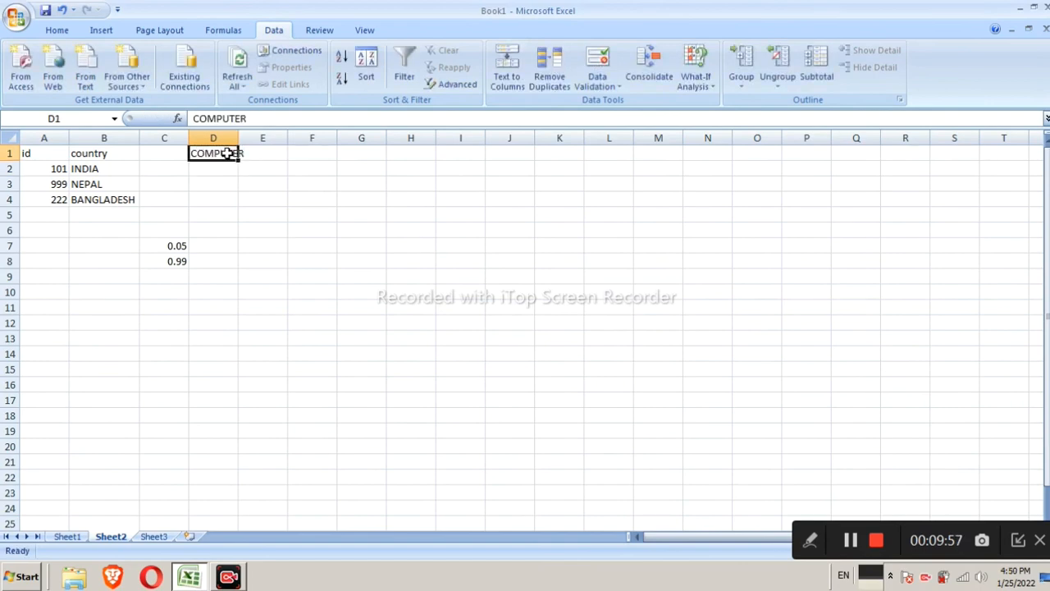
{"action": "type", "text": "C"}
{"action": "key", "text": "Return"}
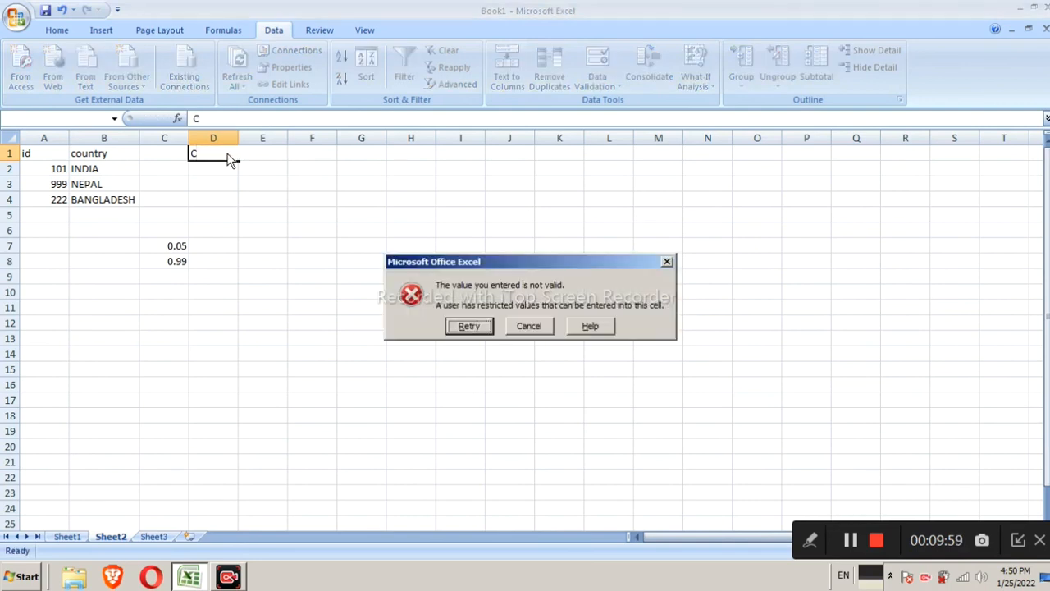
{"action": "left_click", "coordinate": [667, 260]}
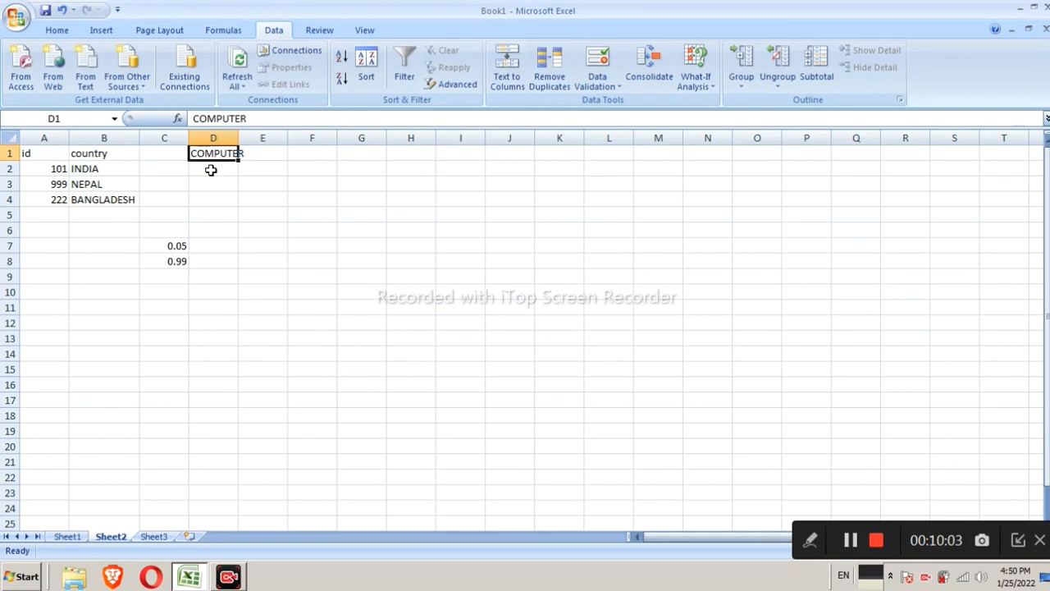